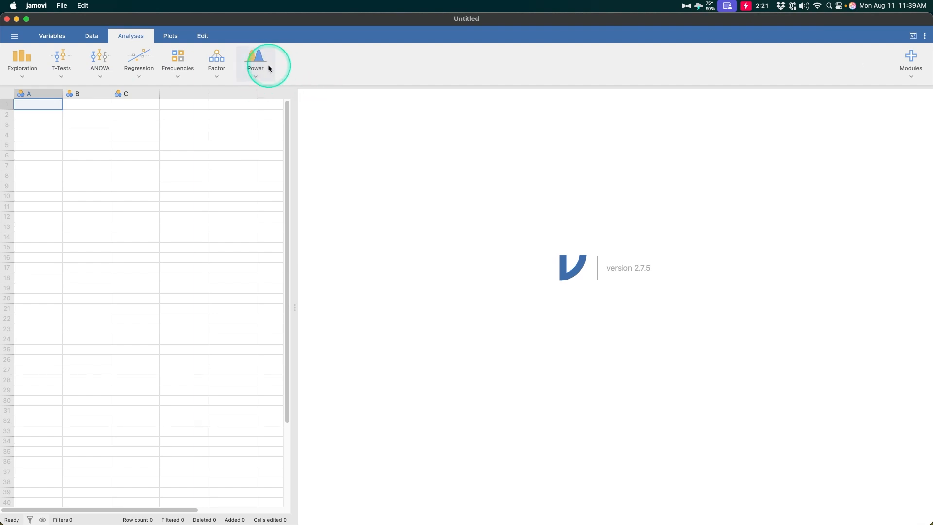
Step: Glance at the Power menu, then show the installed modules list, which includes pamlj
{"action": "left_click", "coordinate": [263, 63]}
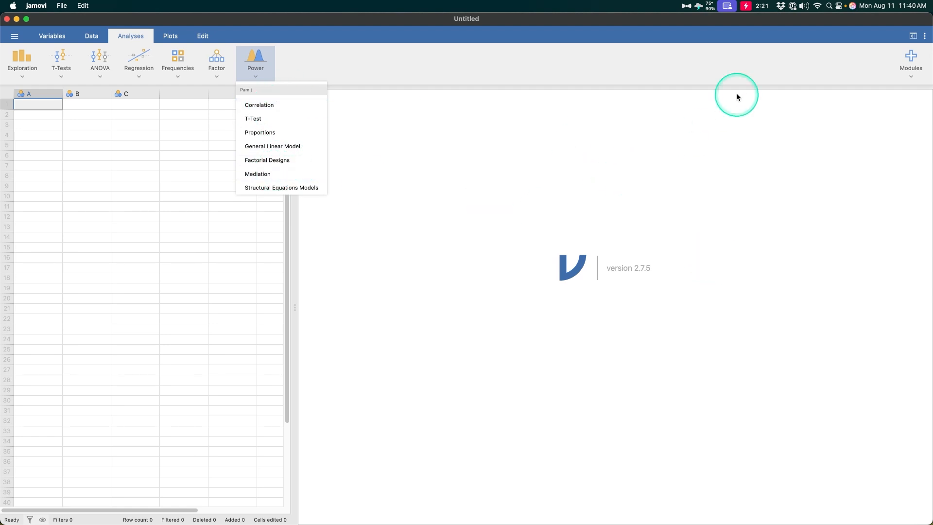
{"action": "left_click", "coordinate": [710, 170]}
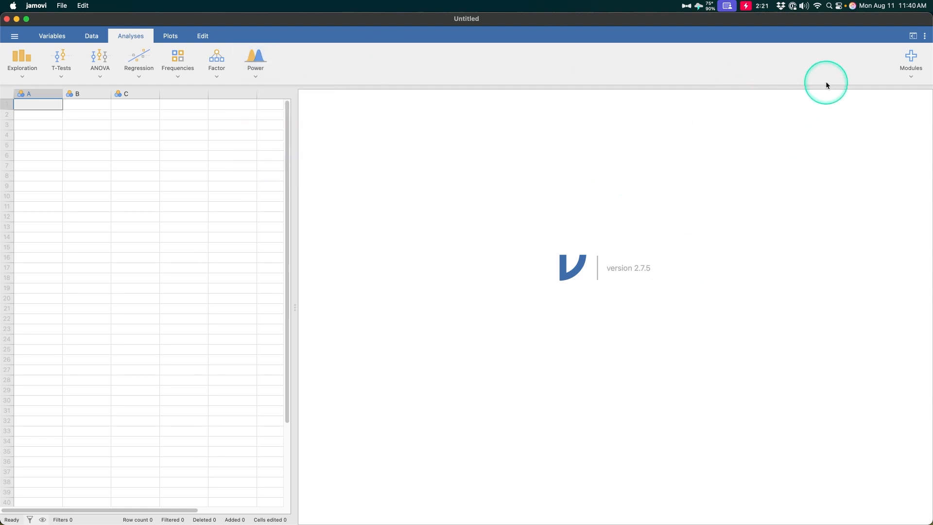
{"action": "left_click", "coordinate": [908, 72]}
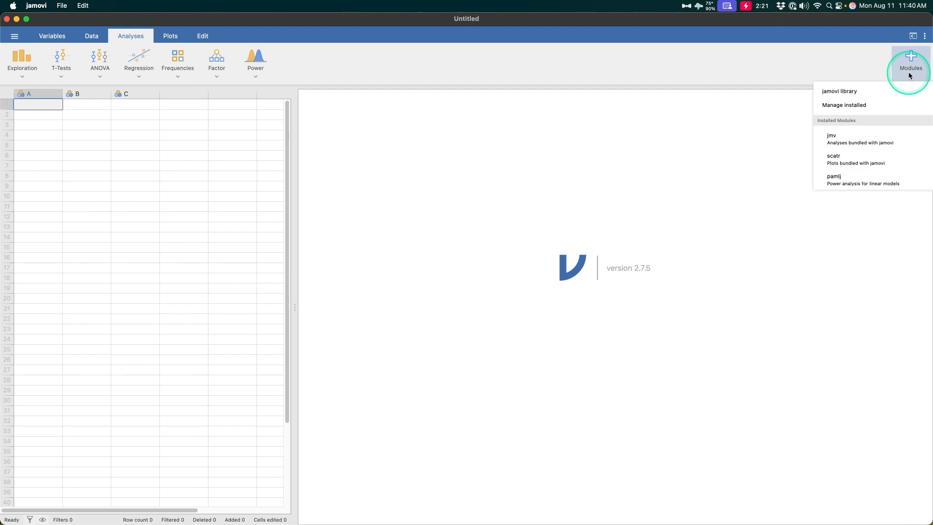
{"action": "left_click", "coordinate": [881, 88]}
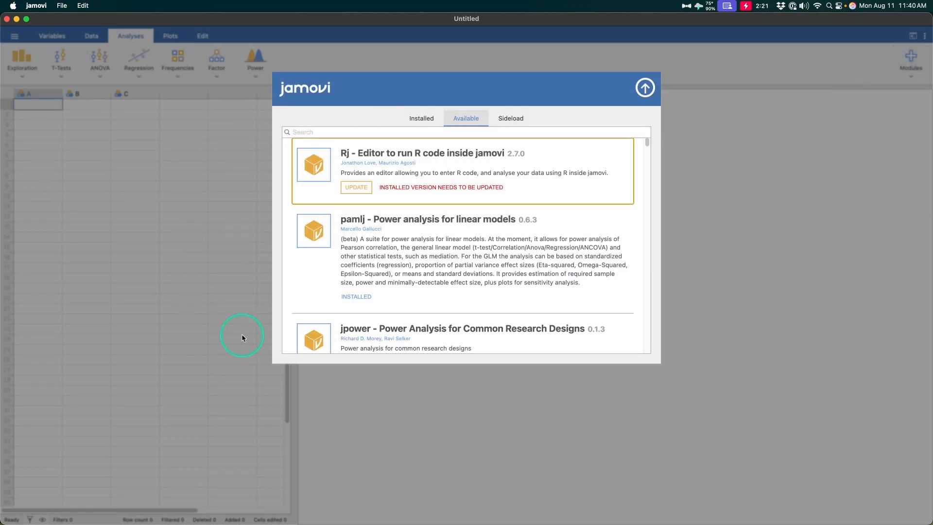
{"action": "scroll", "coordinate": [540, 215], "scroll_direction": "down", "scroll_amount": 10}
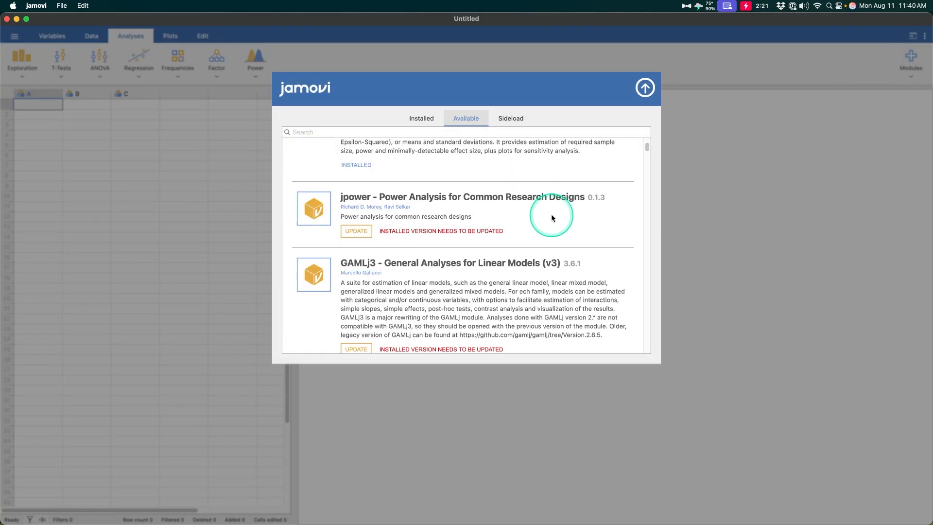
{"action": "scroll", "coordinate": [515, 291], "scroll_direction": "up", "scroll_amount": 10}
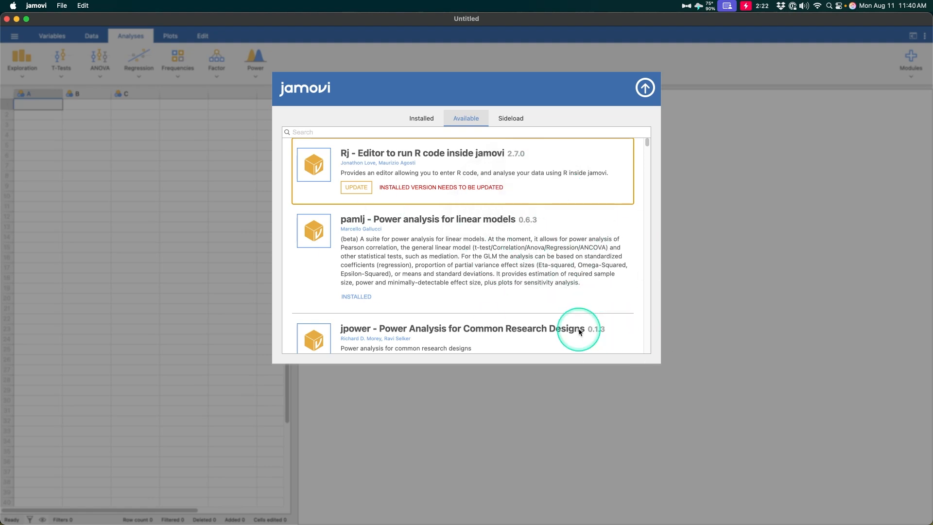
{"action": "left_click", "coordinate": [645, 87]}
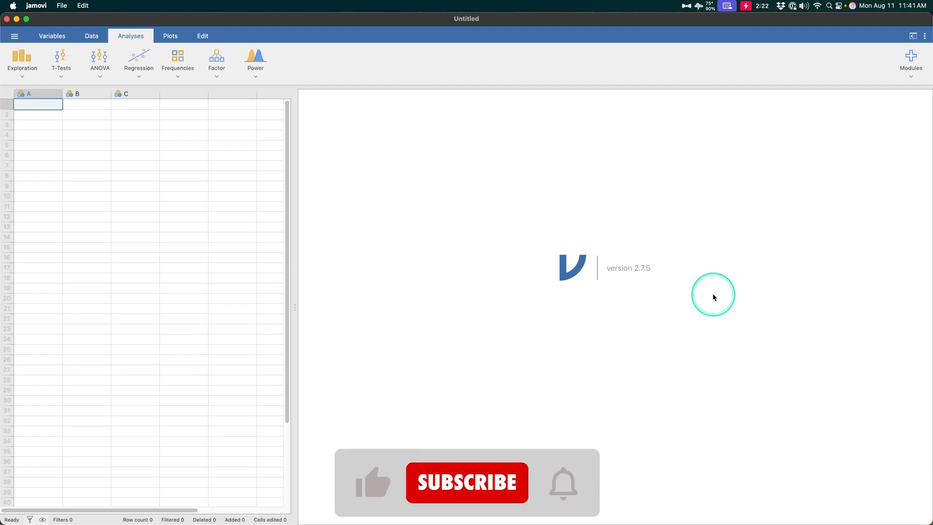
Step: Switch to the jamovi window with the correlation power analysis estimating N = 37
{"action": "key", "text": "ctrl+Up"}
{"action": "left_click", "coordinate": [394, 209]}
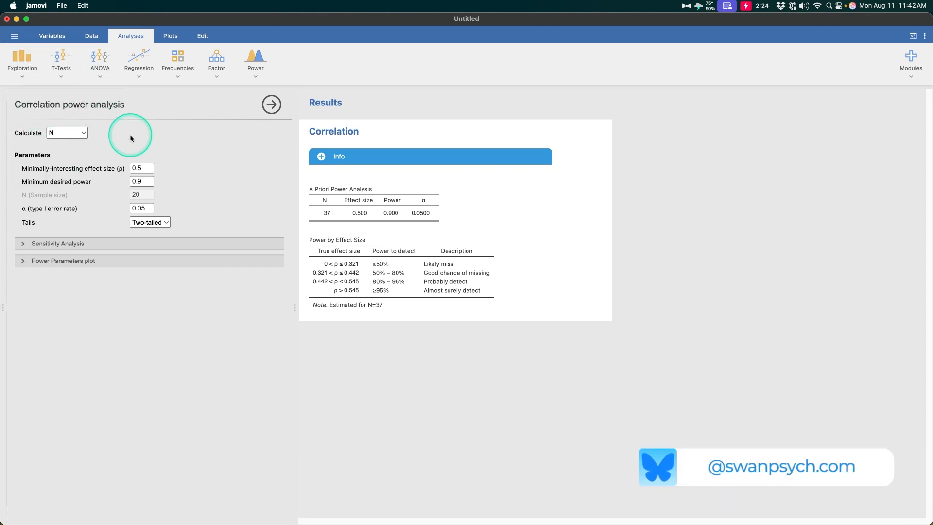
Step: Expand the Sensitivity Analysis and Power Parameters plot option sections
{"action": "left_click", "coordinate": [158, 241]}
{"action": "left_click", "coordinate": [242, 315]}
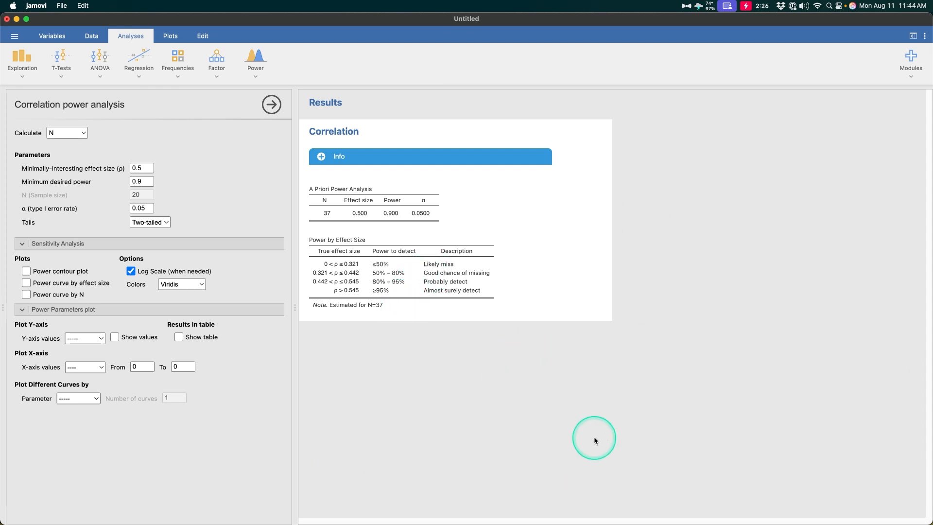
{"action": "left_click", "coordinate": [253, 75]}
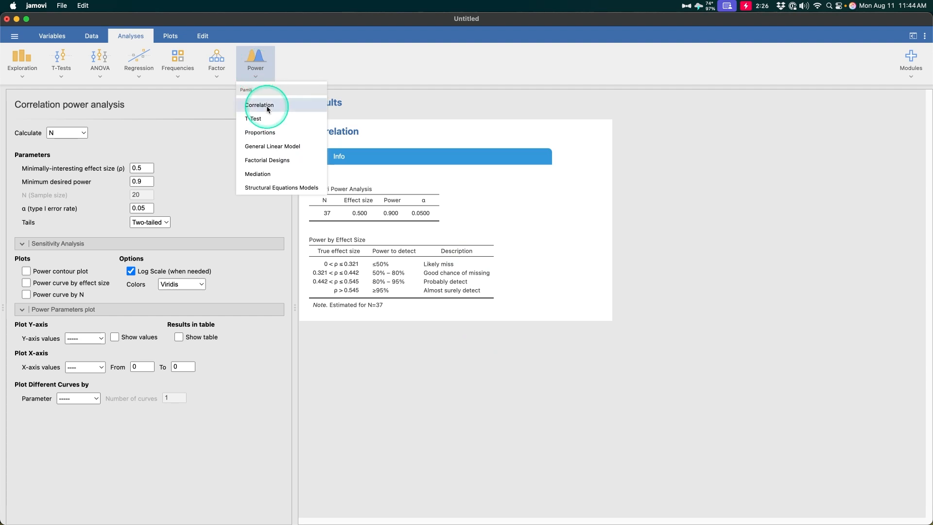
{"action": "left_click", "coordinate": [394, 474]}
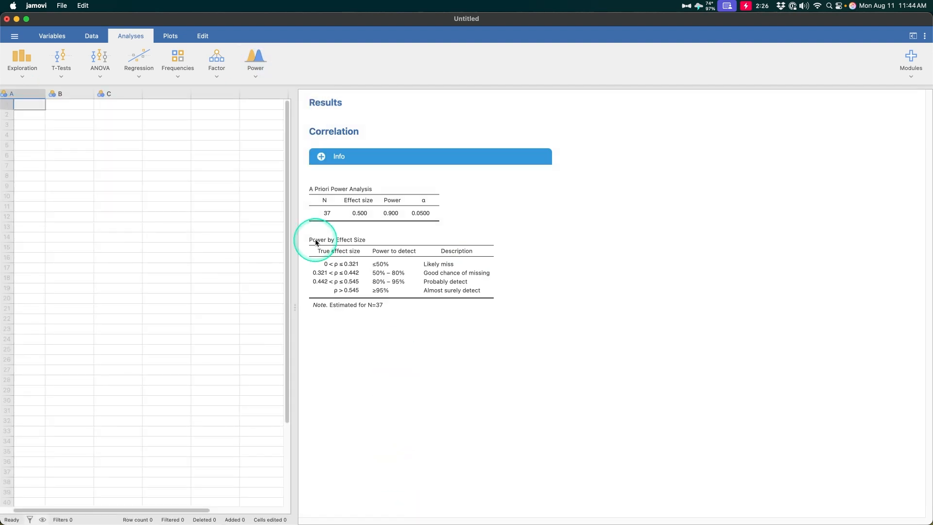
{"action": "left_click", "coordinate": [501, 246]}
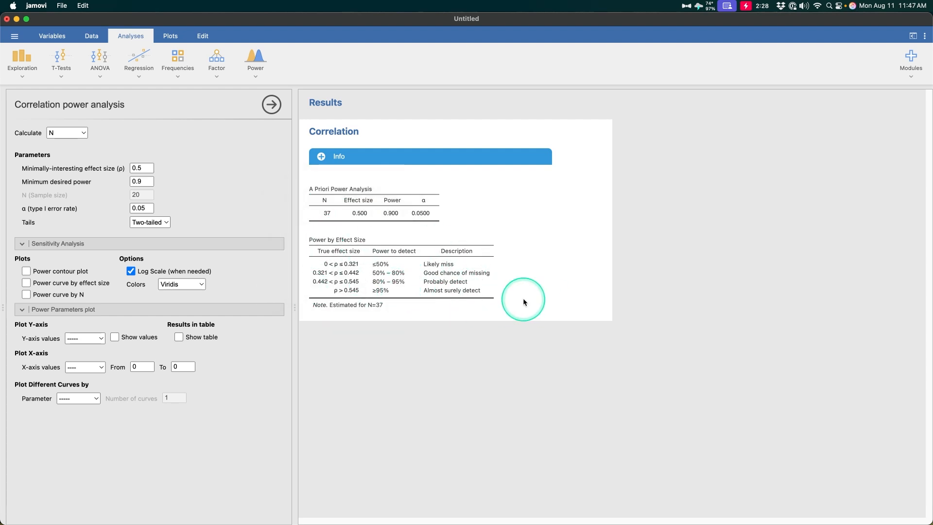
Step: Start a note under the Power by Effect Size table, then show the Two-tailed/One-tailed choices
{"action": "left_click", "coordinate": [528, 314]}
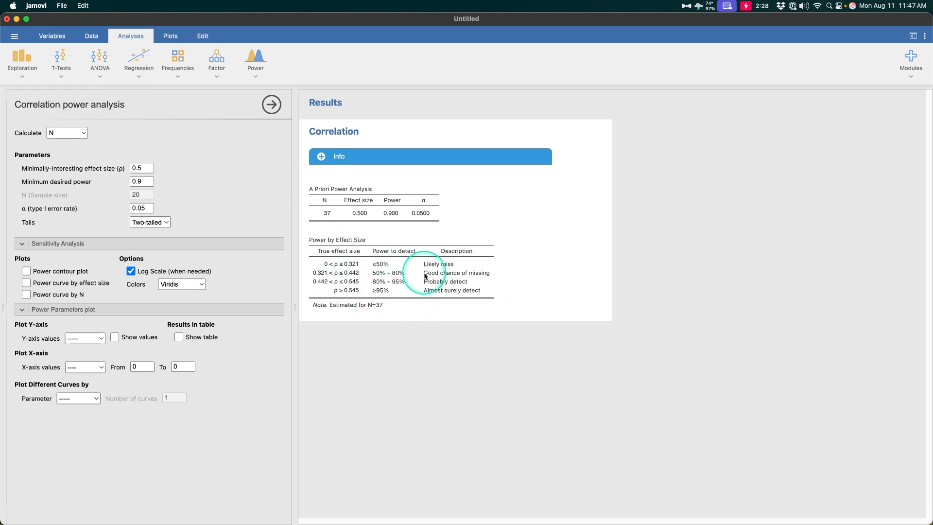
{"action": "key", "text": "ctrl"}
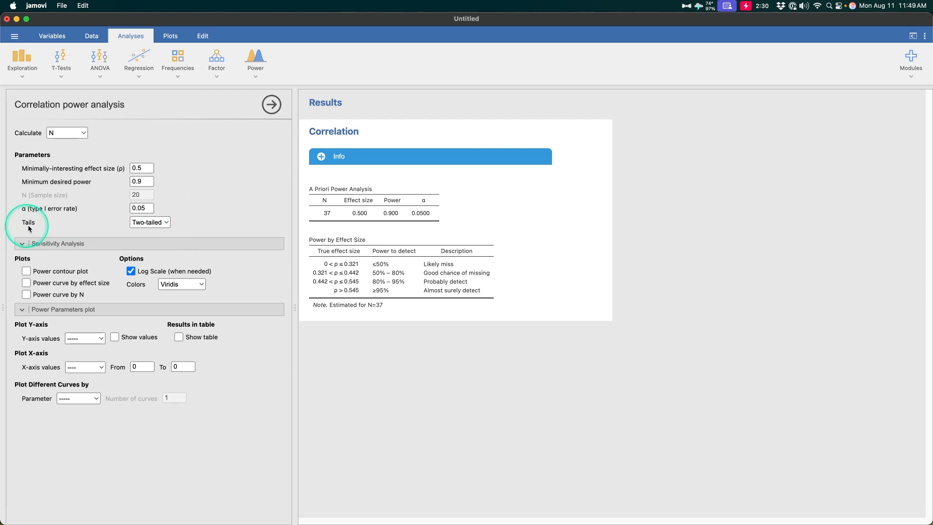
{"action": "left_click", "coordinate": [132, 224]}
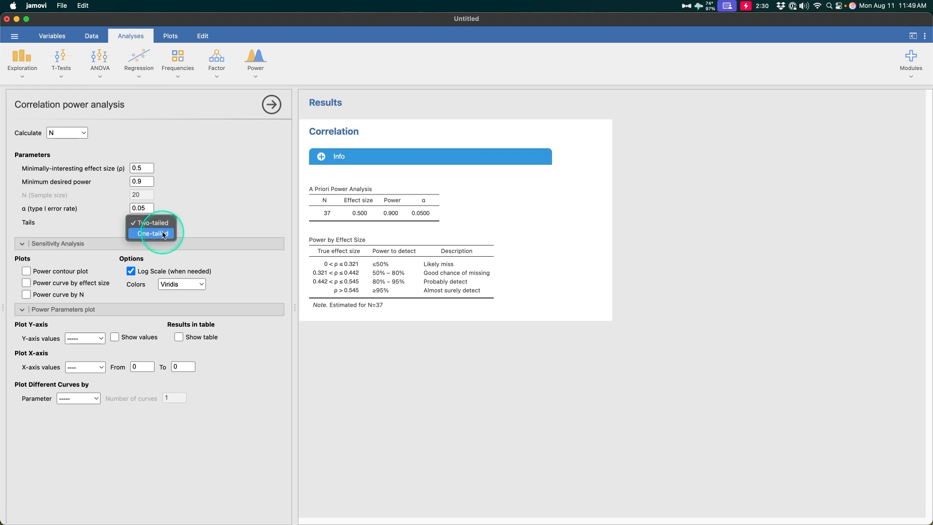
{"action": "left_click", "coordinate": [210, 227]}
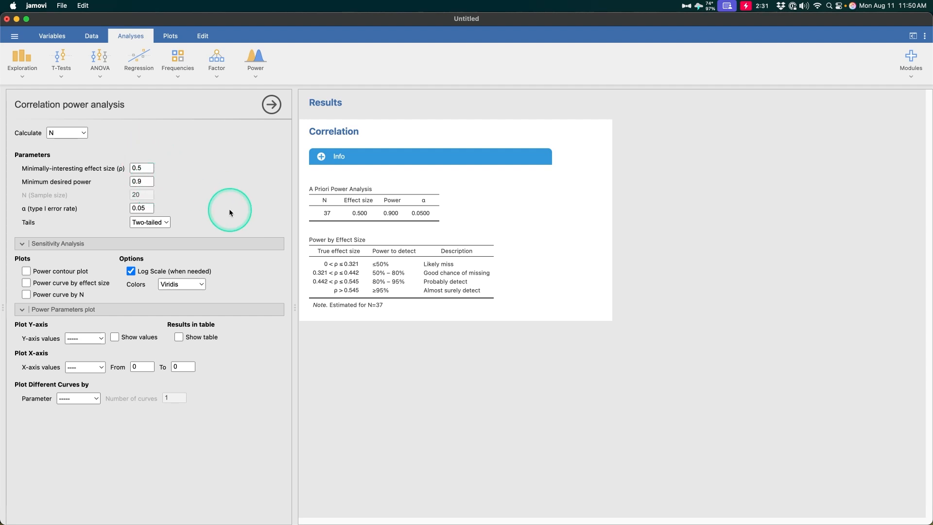
Step: Expand the Info help text on calculating N, Power or Effect Size, collapse it, and reopen it
{"action": "left_click", "coordinate": [321, 156]}
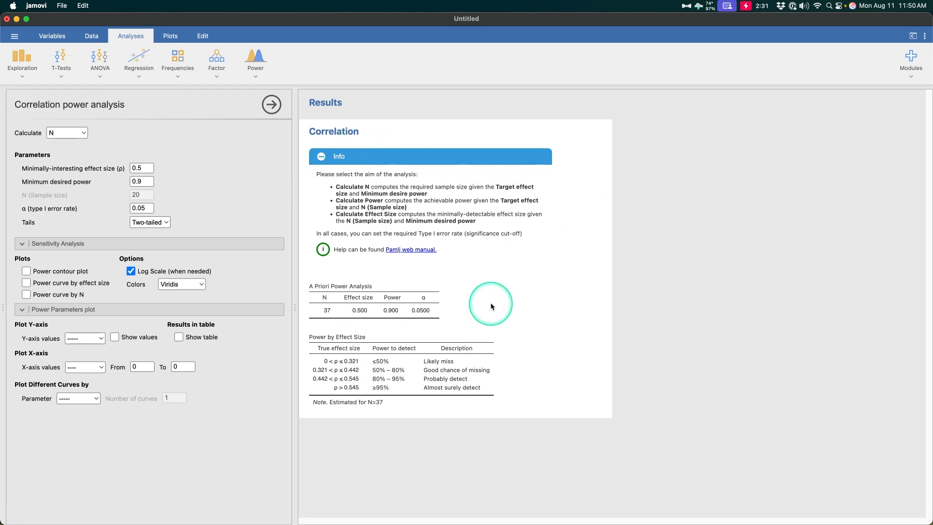
{"action": "left_click", "coordinate": [321, 157]}
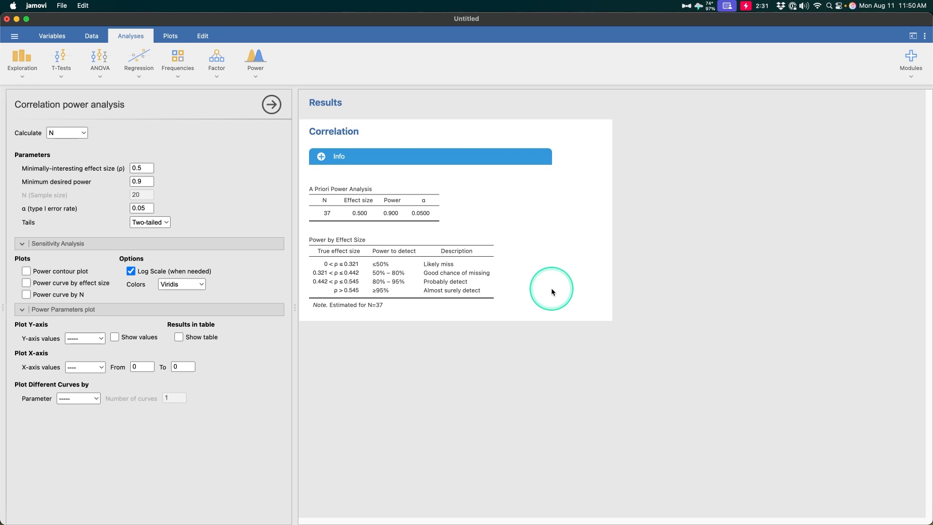
{"action": "left_click", "coordinate": [321, 156]}
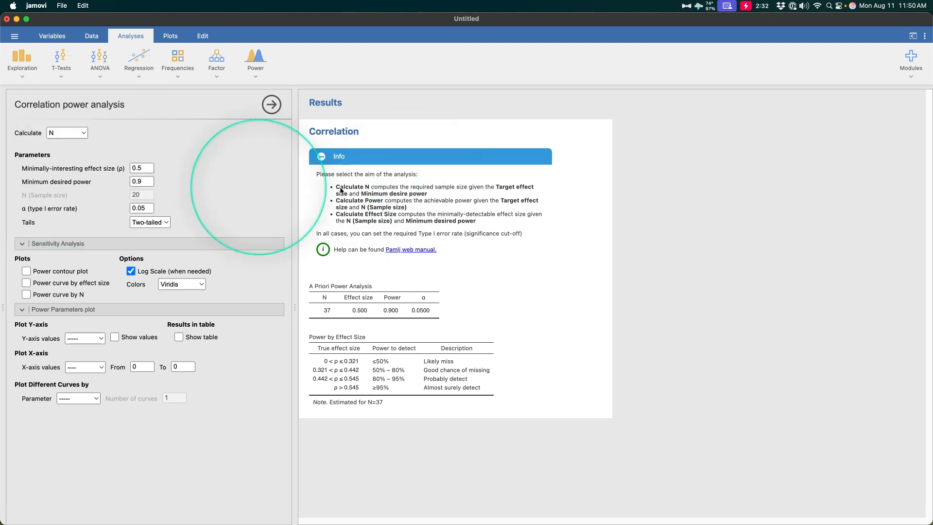
Step: Set Calculate to Power, giving power 0.638 for N = 20, and expand the Info help
{"action": "left_click", "coordinate": [67, 133]}
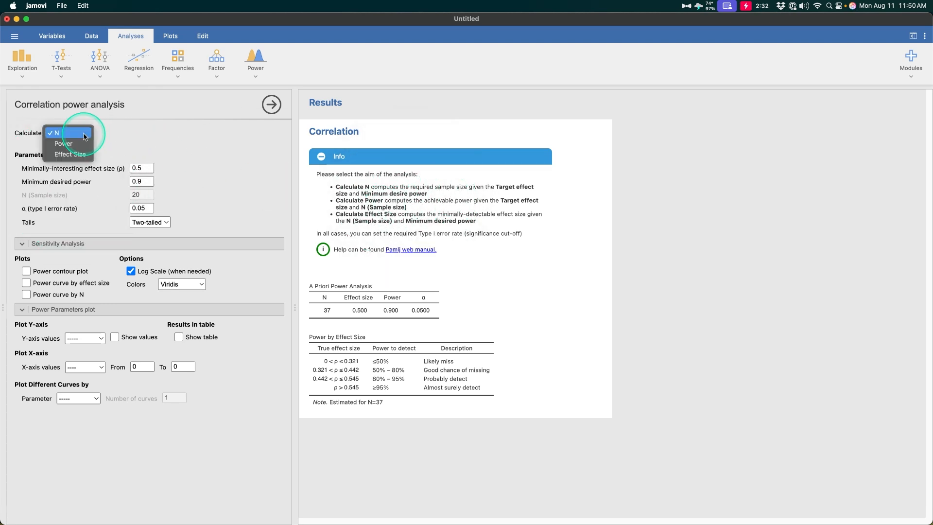
{"action": "left_click", "coordinate": [73, 143]}
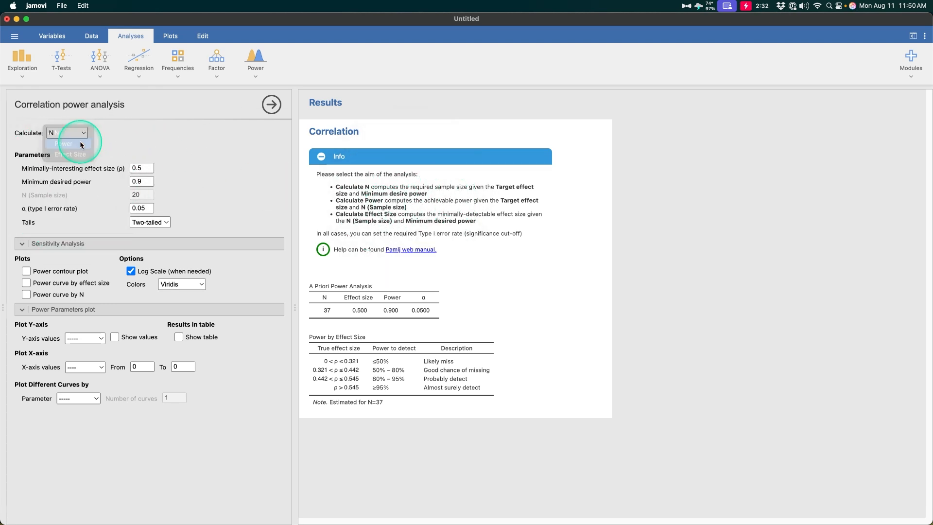
{"action": "left_click", "coordinate": [437, 159]}
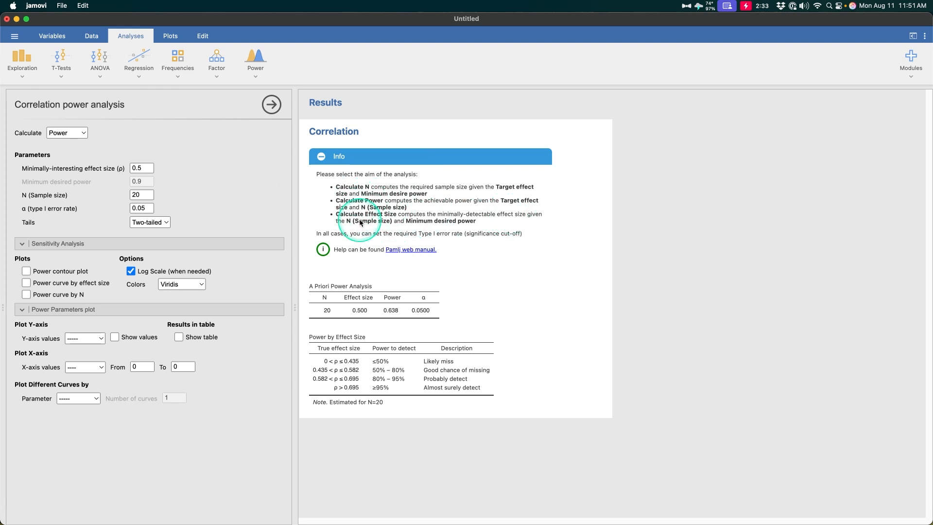
Step: Calculate effect size (0.647 at N = 20) and open the PAMLj web manual from Info
{"action": "left_click", "coordinate": [84, 136]}
{"action": "left_click", "coordinate": [86, 145]}
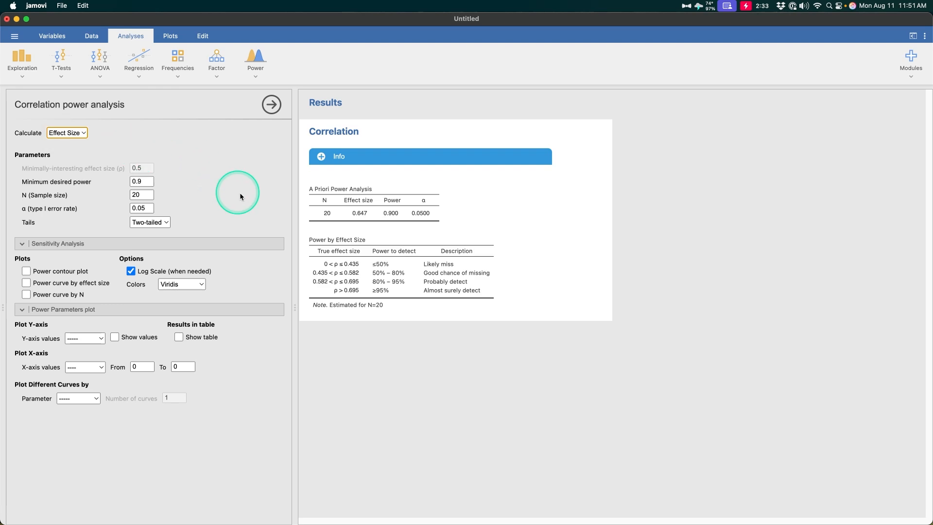
{"action": "left_click", "coordinate": [331, 158]}
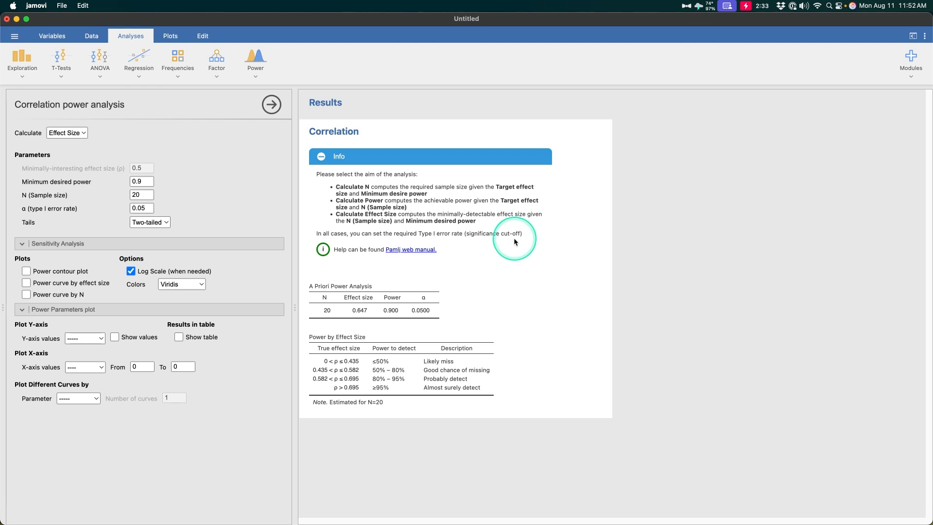
{"action": "left_click", "coordinate": [407, 250]}
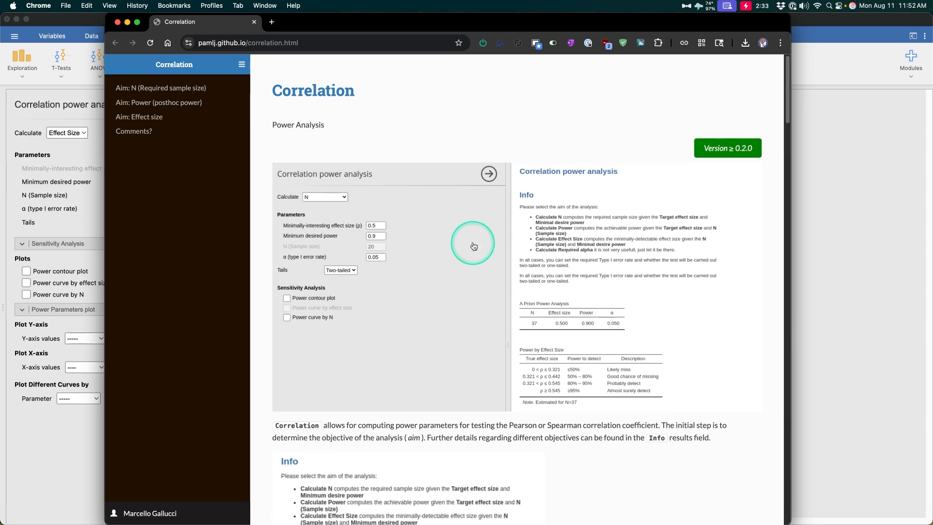
Step: Scroll through the PAMLj correlation manual page in Chrome, then close the browser
{"action": "scroll", "coordinate": [468, 246], "scroll_direction": "down", "scroll_amount": 10}
{"action": "scroll", "coordinate": [684, 303], "scroll_direction": "down", "scroll_amount": 18}
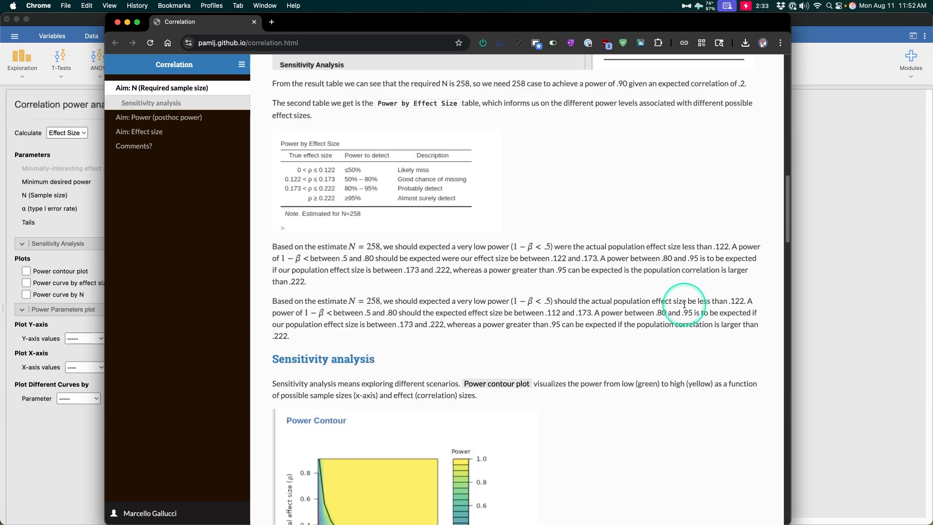
{"action": "scroll", "coordinate": [682, 304], "scroll_direction": "down", "scroll_amount": 8}
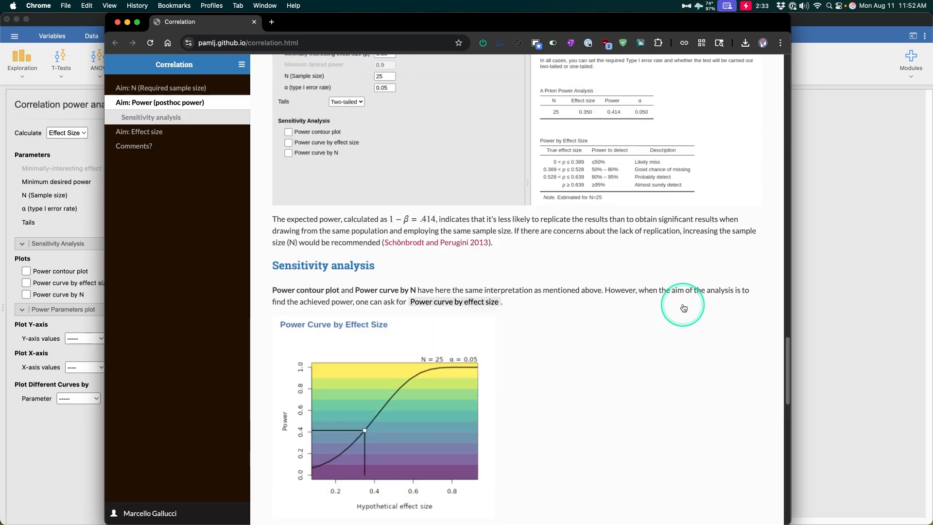
{"action": "scroll", "coordinate": [682, 304], "scroll_direction": "up", "scroll_amount": 14}
{"action": "scroll", "coordinate": [364, 235], "scroll_direction": "up", "scroll_amount": 6}
{"action": "scroll", "coordinate": [431, 287], "scroll_direction": "down", "scroll_amount": 20}
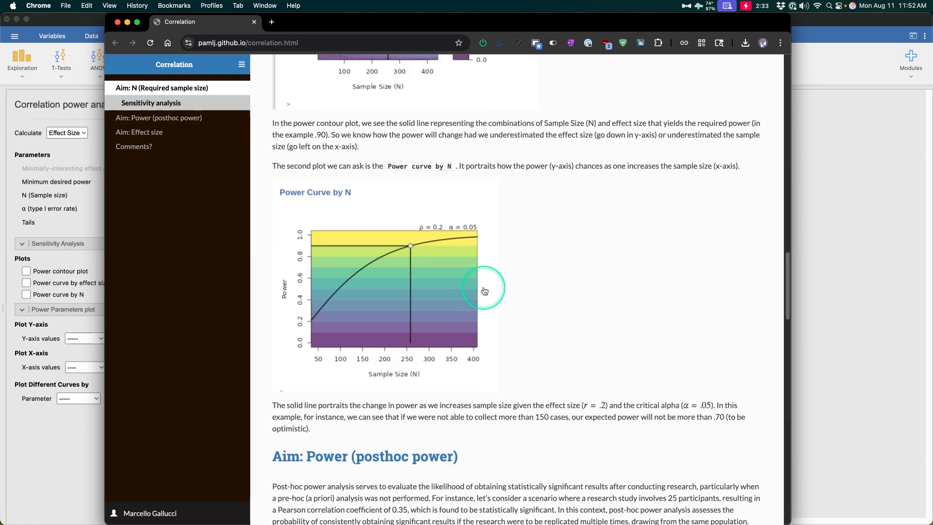
{"action": "scroll", "coordinate": [478, 290], "scroll_direction": "down", "scroll_amount": 10}
{"action": "scroll", "coordinate": [589, 305], "scroll_direction": "up", "scroll_amount": 20}
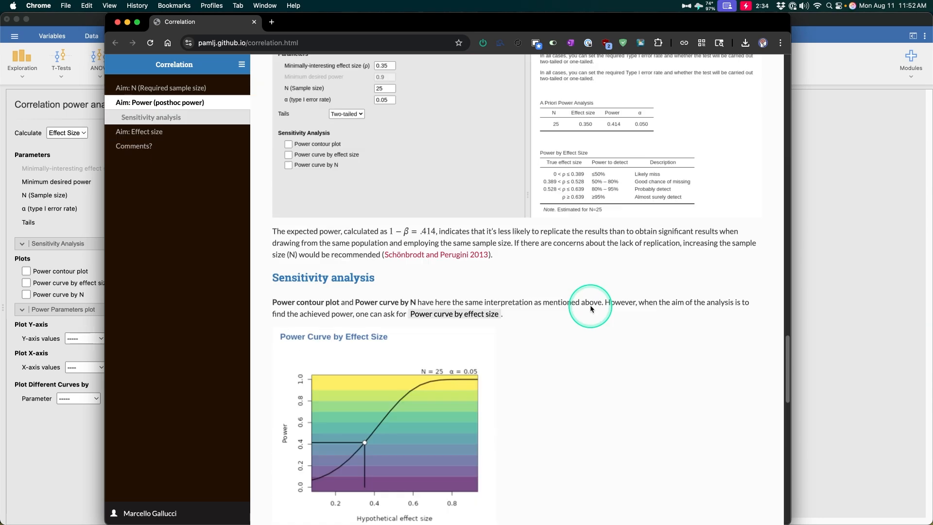
{"action": "scroll", "coordinate": [590, 309], "scroll_direction": "up", "scroll_amount": 15}
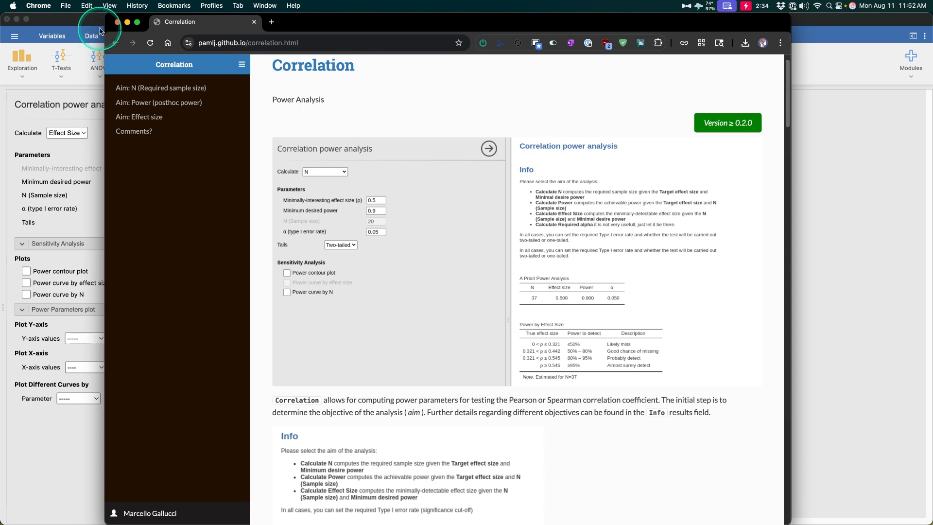
{"action": "left_click", "coordinate": [117, 22]}
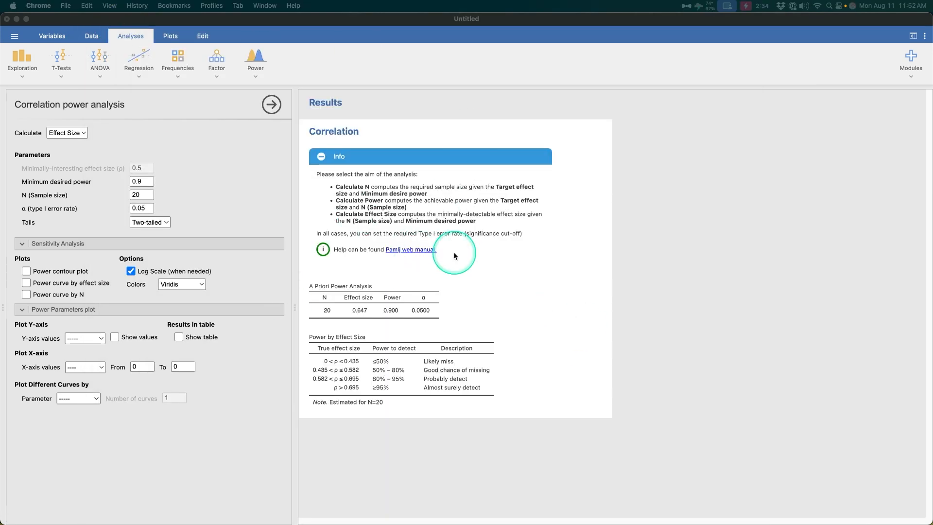
Step: Collapse the Info help and set Calculate back to N, requiring 37 for ρ 0.5
{"action": "left_click", "coordinate": [320, 157]}
{"action": "left_click", "coordinate": [320, 157]}
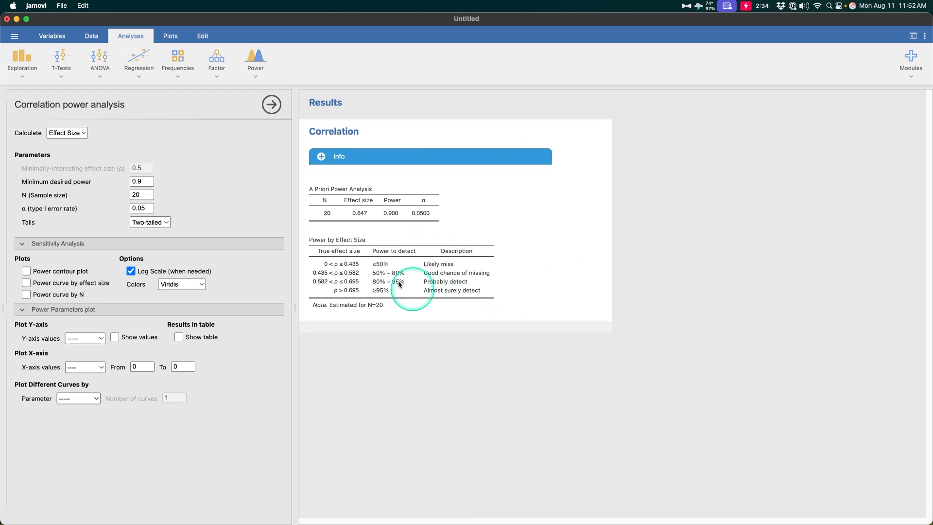
{"action": "left_click", "coordinate": [72, 133]}
{"action": "left_click", "coordinate": [78, 114]}
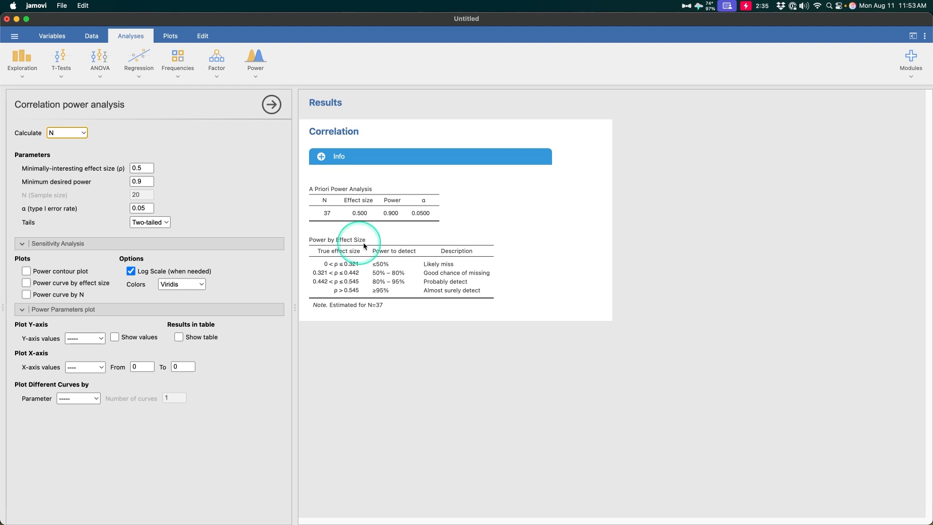
Step: Select the minimally-interesting effect size value 0.5 so it can be replaced with 0.1
{"action": "key", "text": "alt+shift+z"}
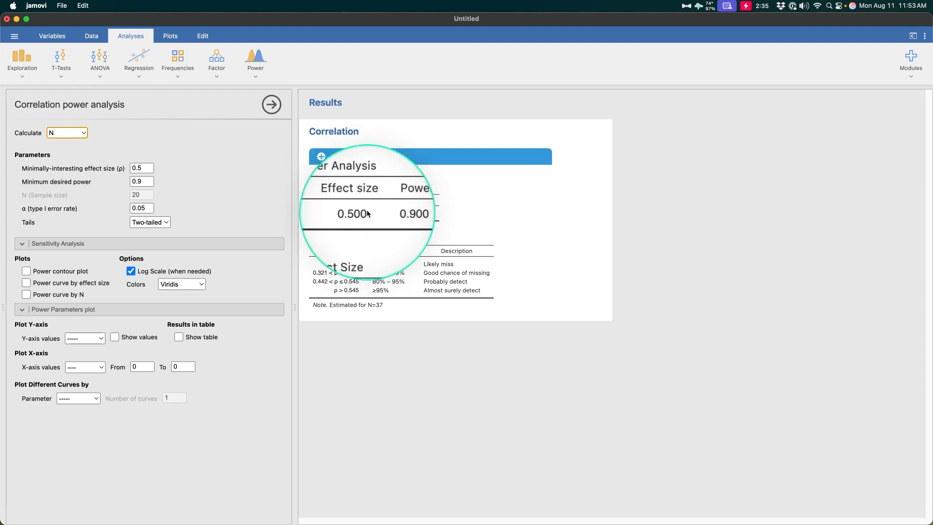
{"action": "key", "text": "alt+shift+z"}
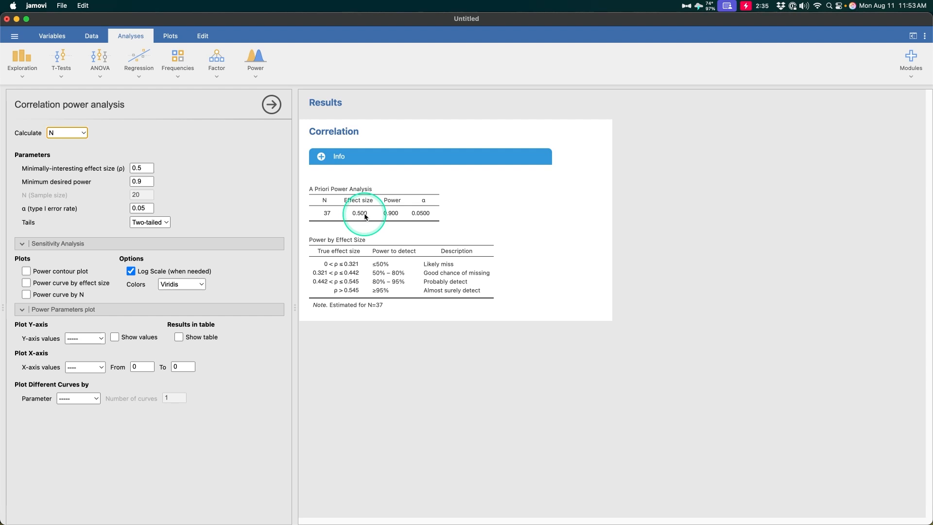
{"action": "key", "text": "alt+shift+z"}
{"action": "key", "text": "alt+shift+z"}
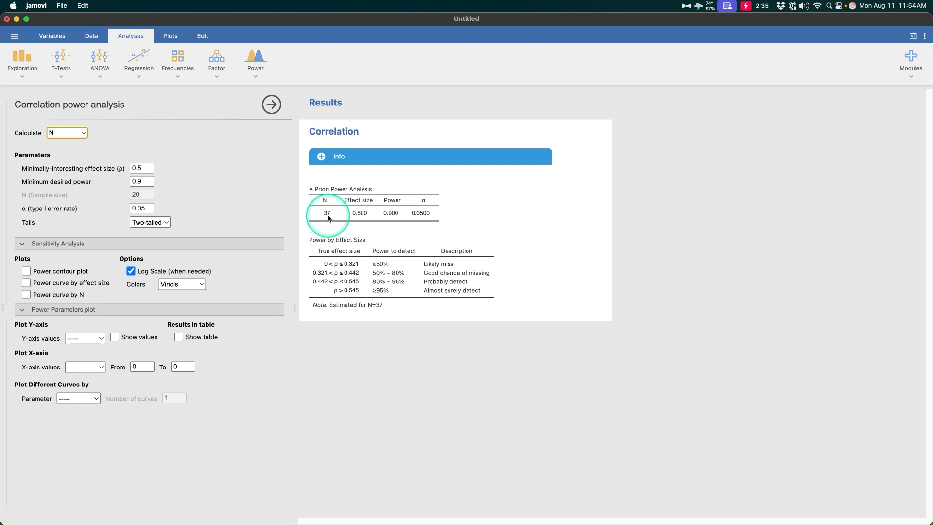
{"action": "left_click", "coordinate": [147, 169]}
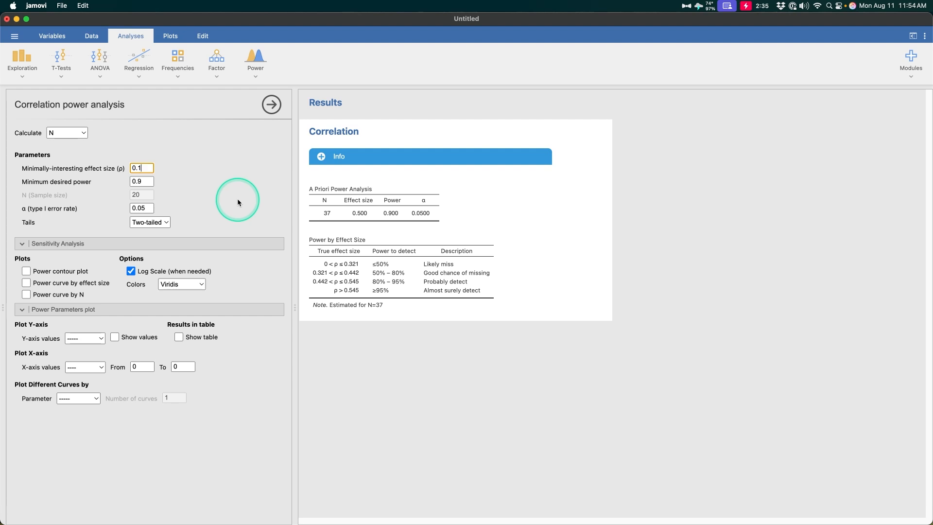
Step: Commit effect size 0.1 so required N becomes 1046, then start entering minimum power 0.8
{"action": "left_click", "coordinate": [238, 198]}
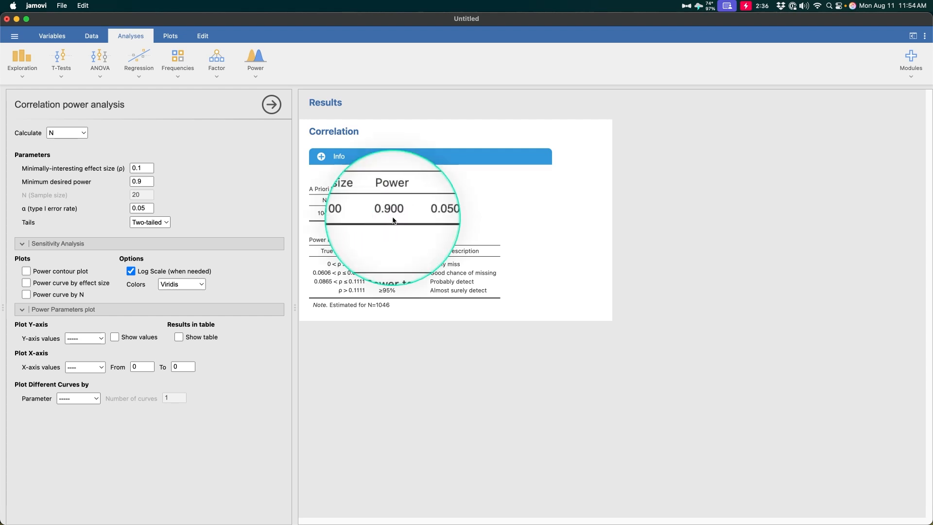
{"action": "left_click", "coordinate": [145, 181]}
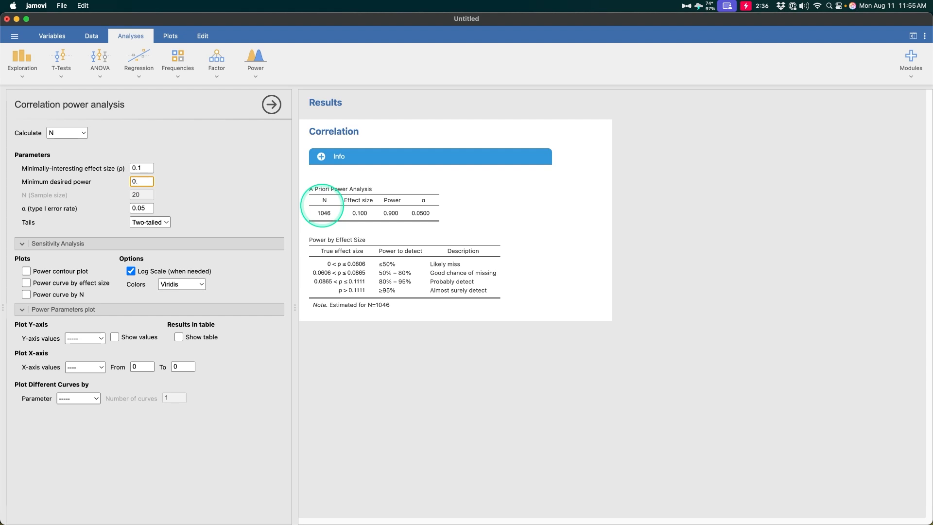
{"action": "type", "text": "0."}
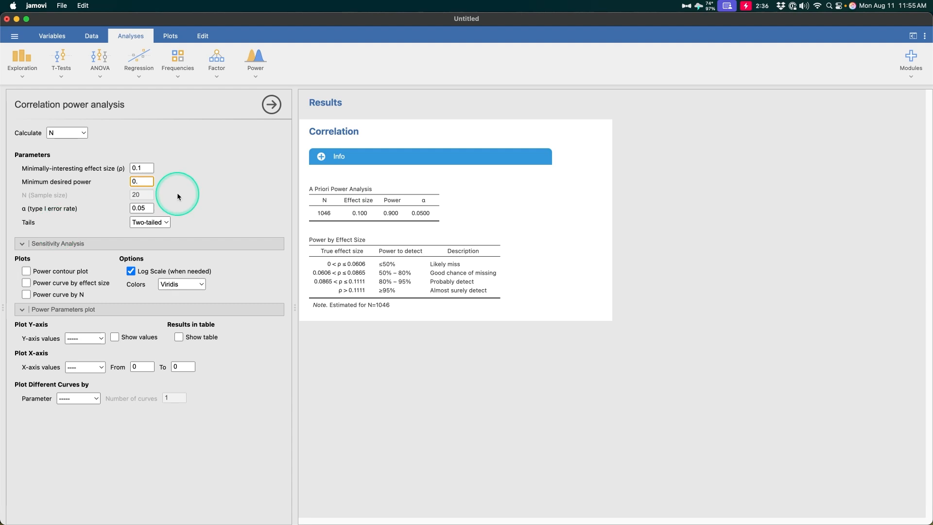
{"action": "type", "text": "8"}
{"action": "key", "text": "Return"}
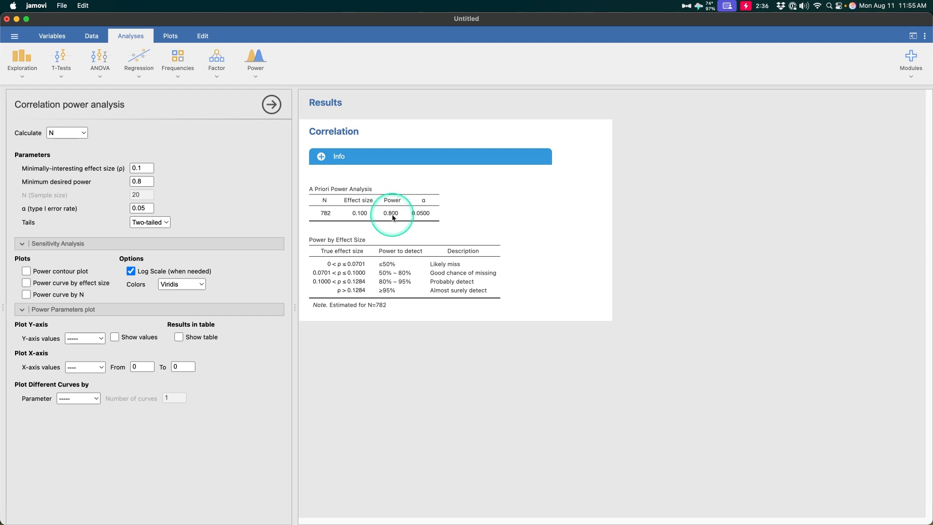
{"action": "key", "text": "ctrl"}
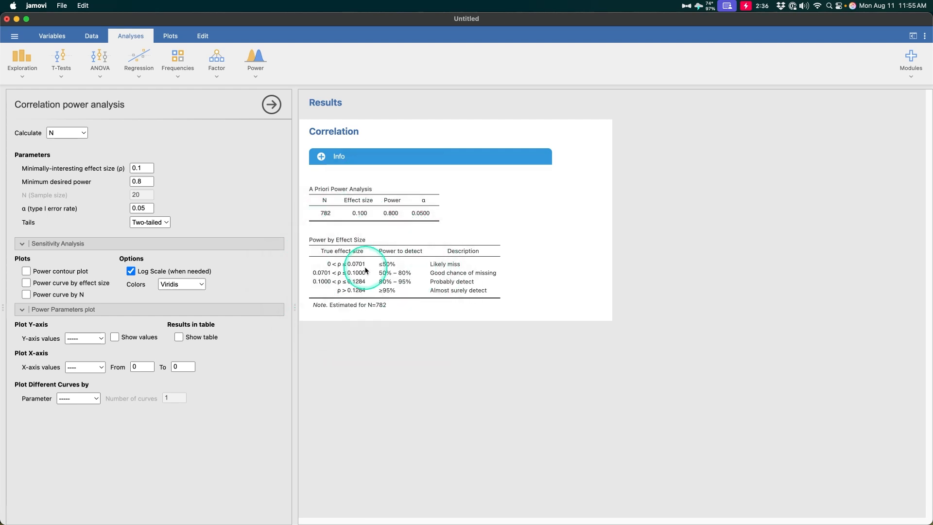
{"action": "key", "text": "ctrl"}
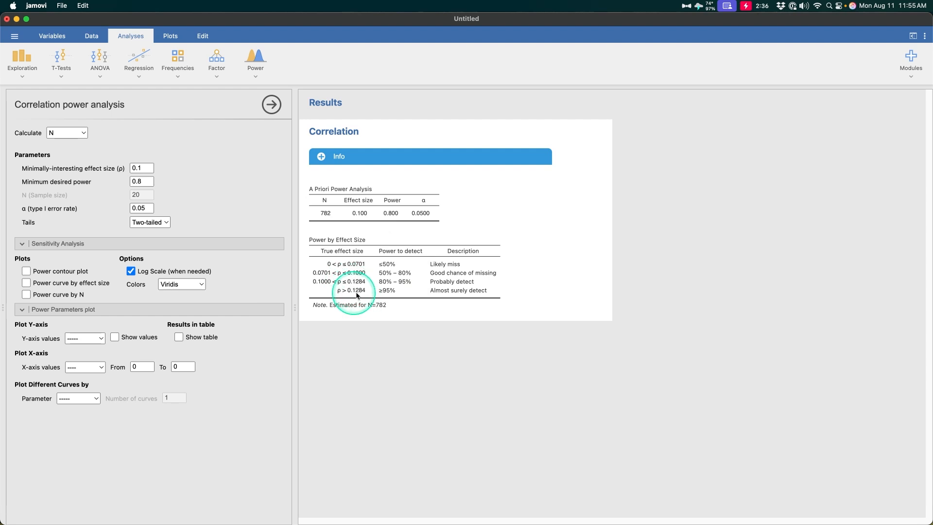
{"action": "key", "text": "ctrl"}
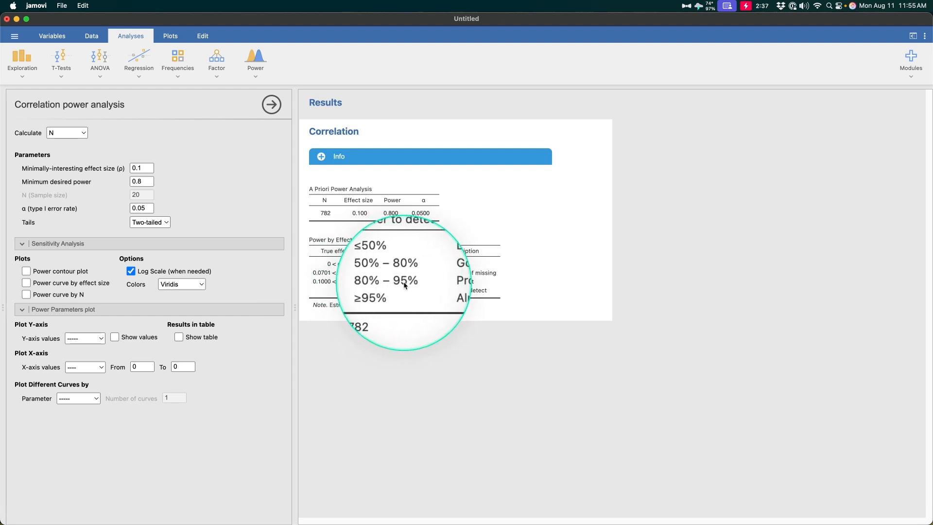
{"action": "key", "text": "ctrl"}
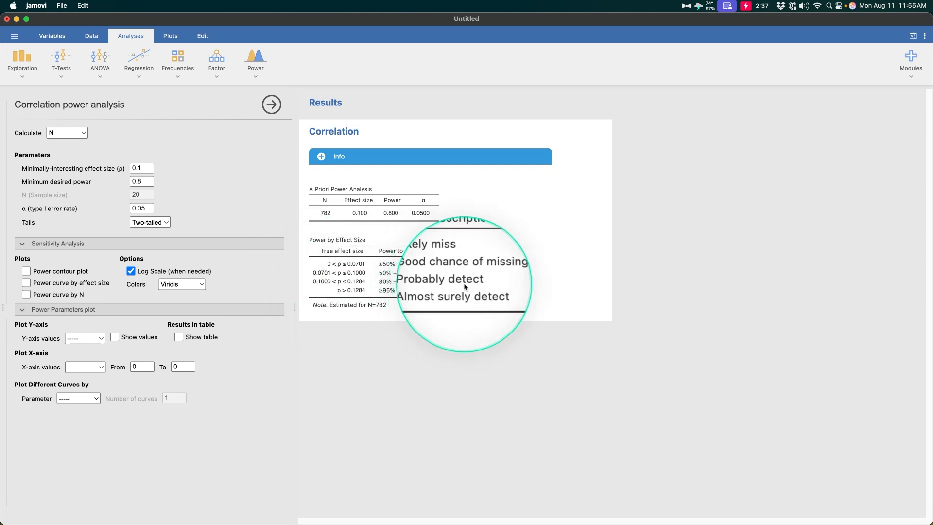
{"action": "key", "text": "ctrl"}
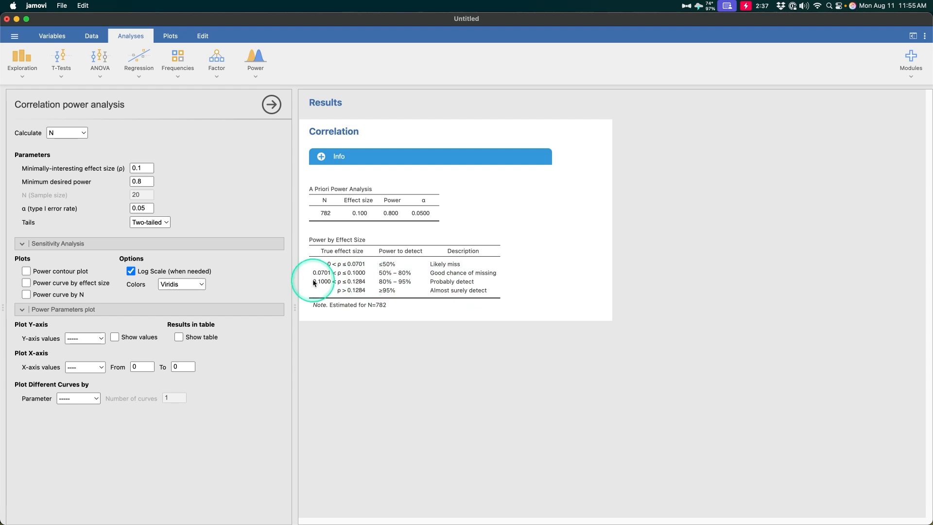
{"action": "key", "text": "ctrl"}
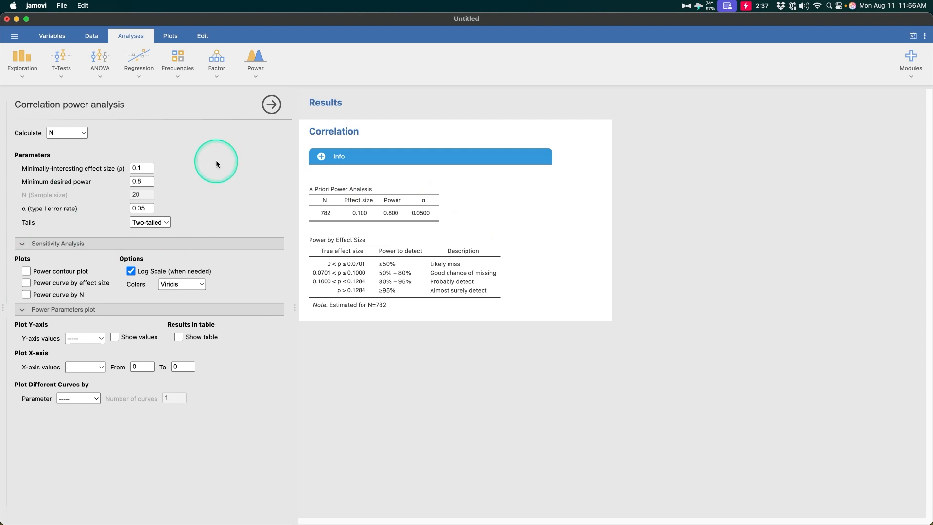
Step: Try effect size 0.3 with minimum desired power 0.5 to compare the required N
{"action": "left_click", "coordinate": [142, 168]}
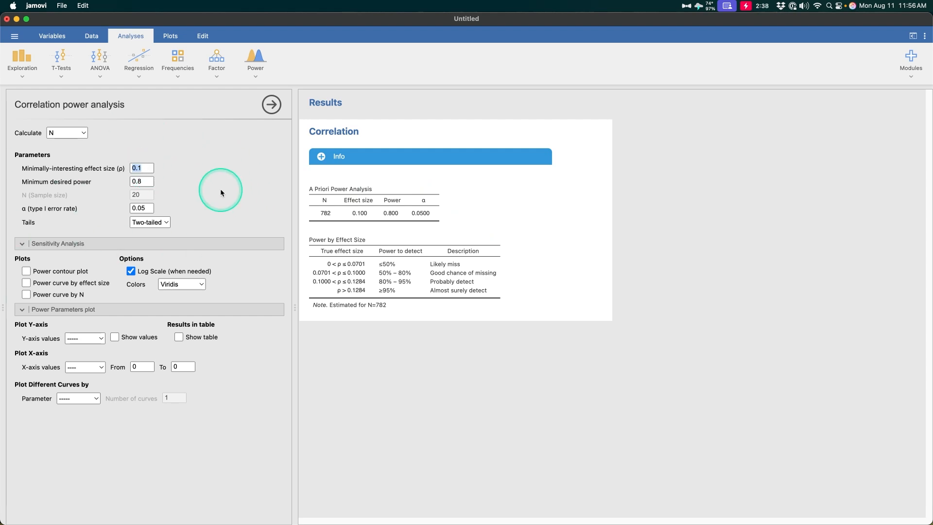
{"action": "key", "text": "BackSpace"}
{"action": "key", "text": "Return"}
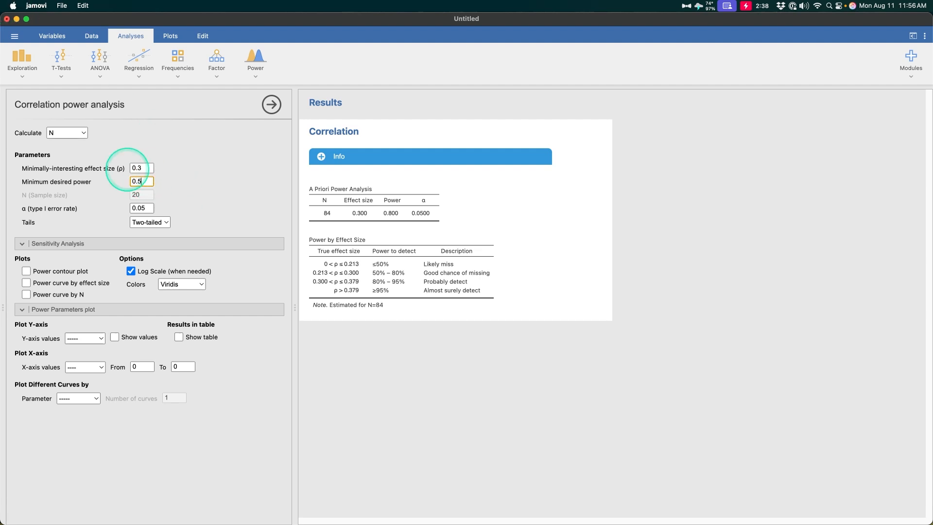
{"action": "type", "text": "5"}
{"action": "key", "text": "Return"}
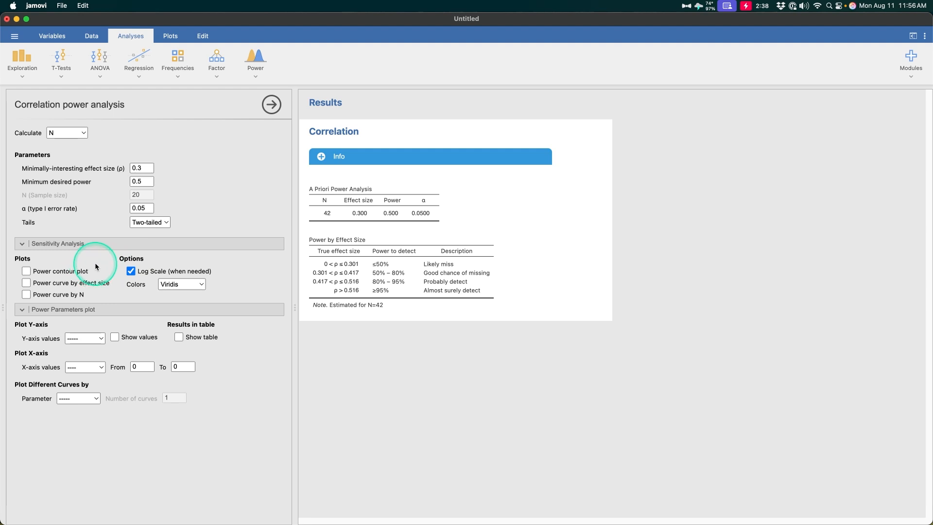
Step: Restore effect size 0.1 and power 0.8, and add the Power contour plot showing N = 782
{"action": "left_click", "coordinate": [144, 169]}
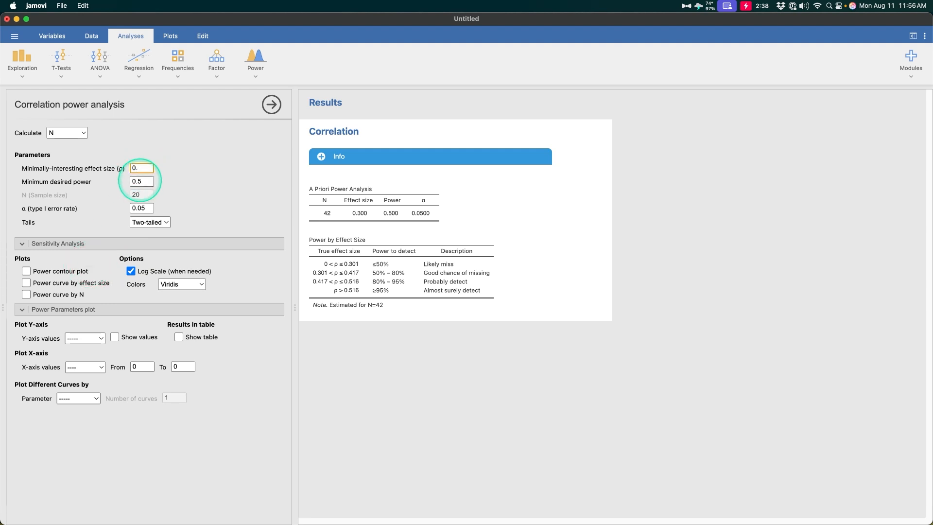
{"action": "left_click", "coordinate": [144, 181]}
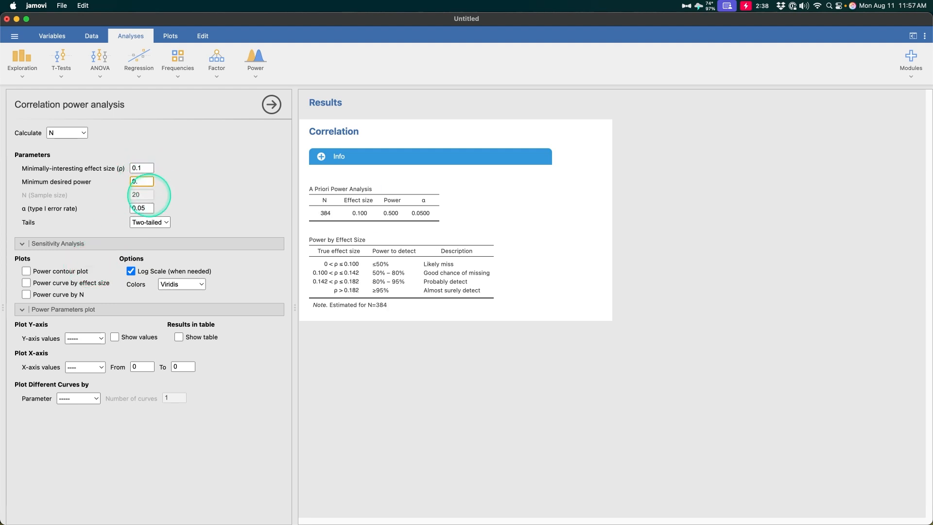
{"action": "type", "text": "0.8"}
{"action": "key", "text": "Return"}
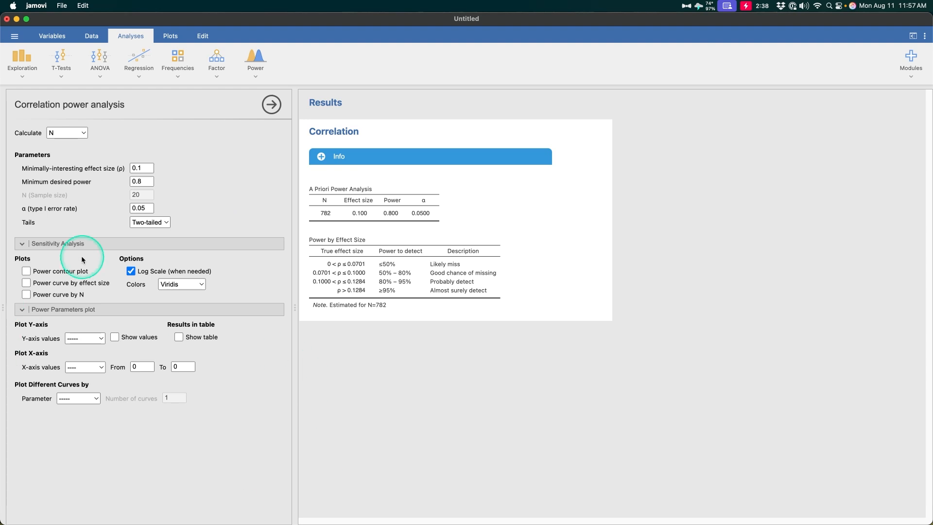
{"action": "left_click", "coordinate": [66, 271]}
{"action": "scroll", "coordinate": [547, 307], "scroll_direction": "down", "scroll_amount": 1}
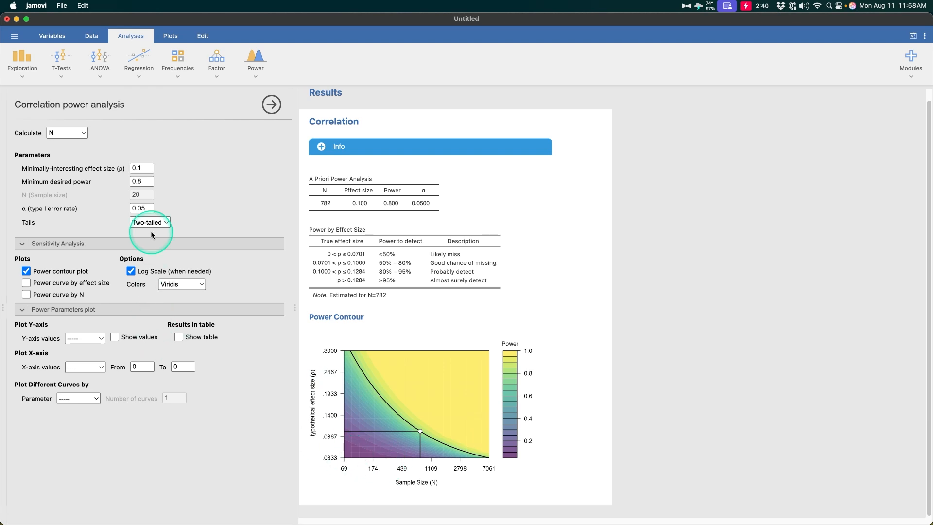
Step: Enter effect size 0.3 and minimum desired power 0.5, bringing the required N to 42
{"action": "left_click", "coordinate": [147, 168]}
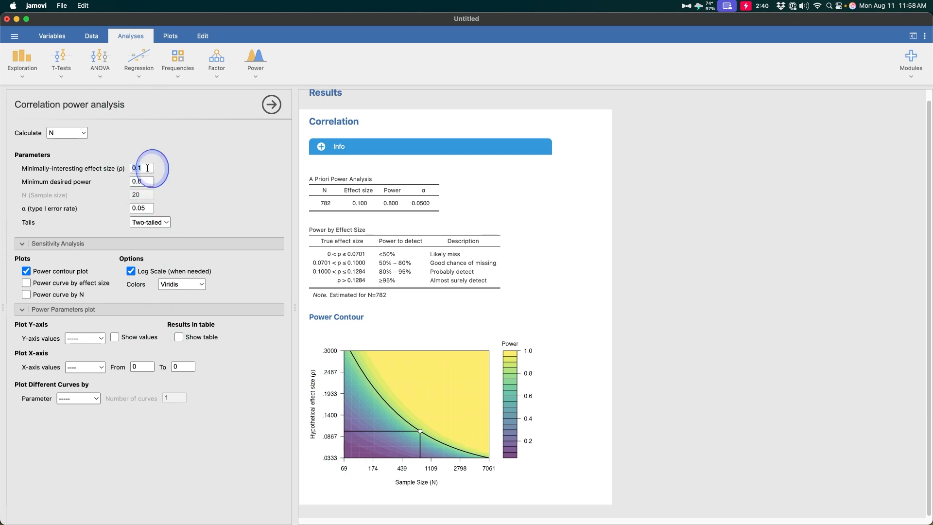
{"action": "key", "text": "Tab"}
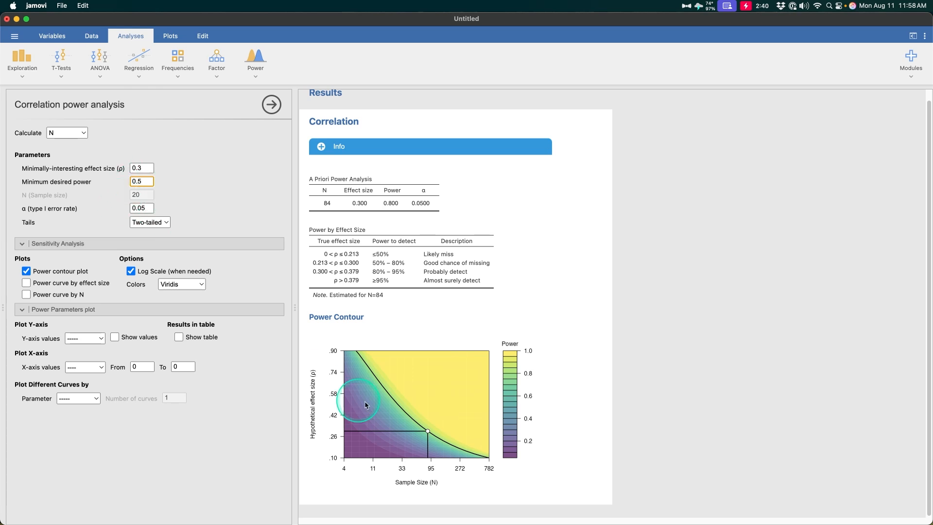
{"action": "left_click", "coordinate": [364, 474]}
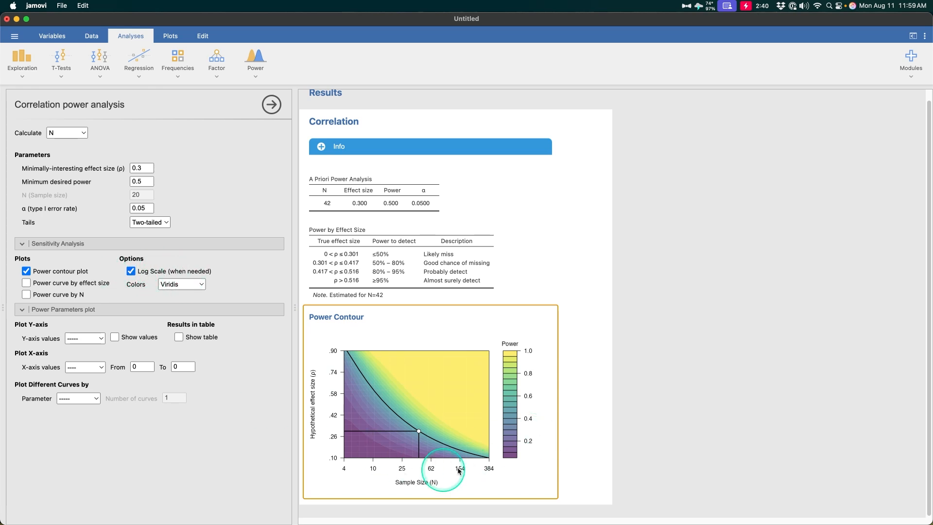
Step: Tick Power curve by effect size, showing power 0.5 reached at ρ 0.3 for N = 42
{"action": "left_click", "coordinate": [64, 285]}
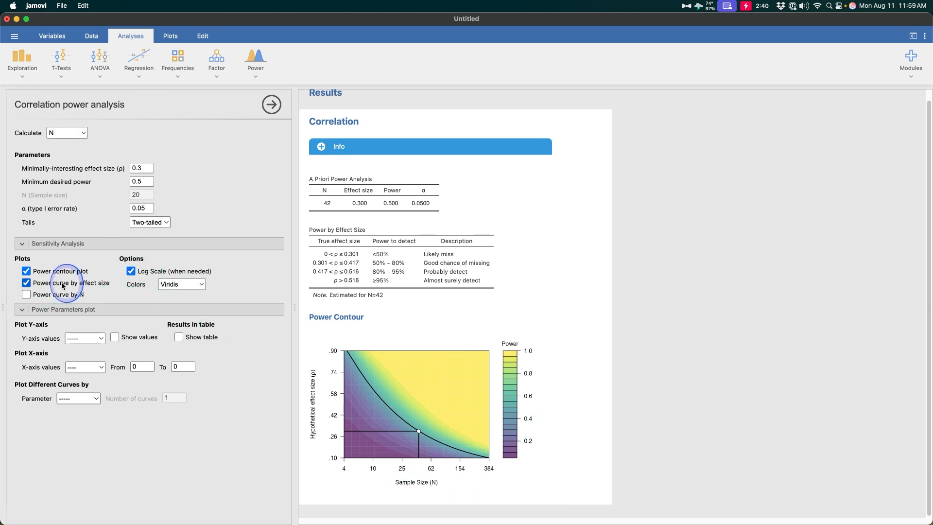
{"action": "scroll", "coordinate": [426, 385], "scroll_direction": "down", "scroll_amount": 5}
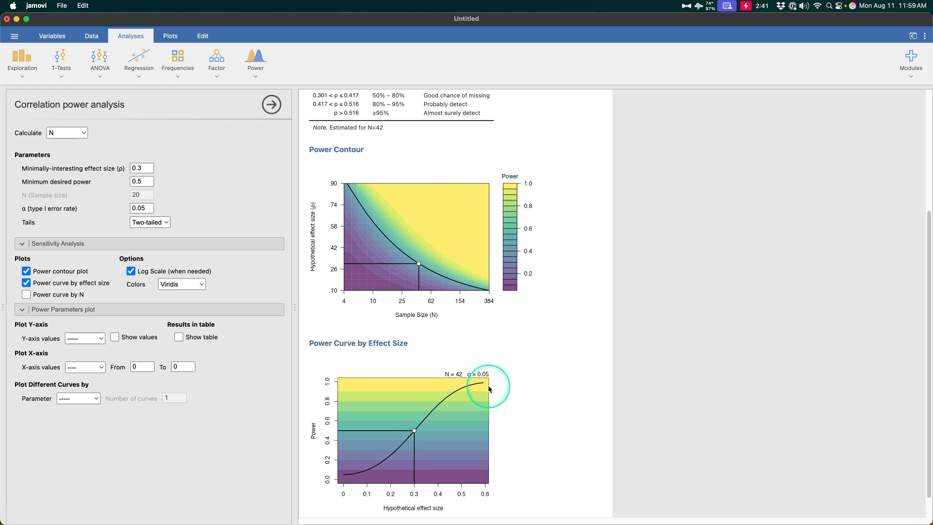
{"action": "scroll", "coordinate": [427, 478], "scroll_direction": "down", "scroll_amount": 1}
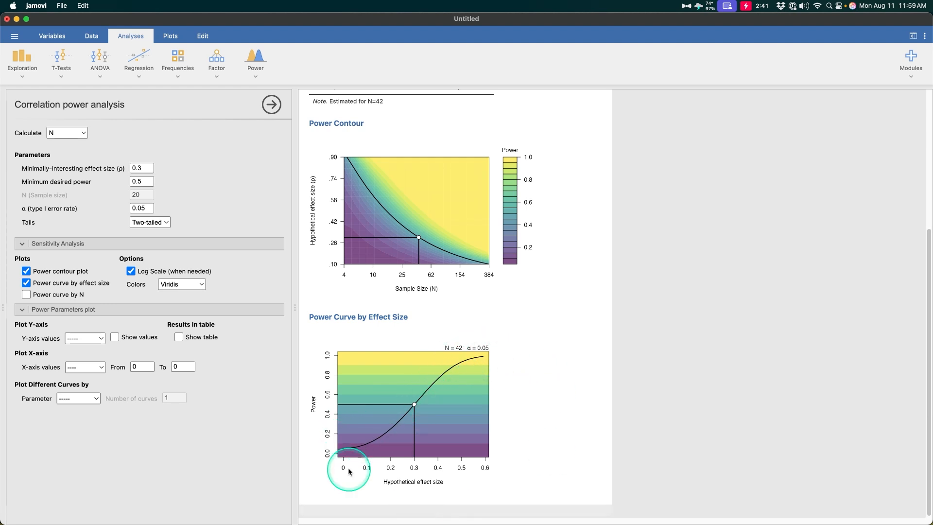
Step: Tick Power curve by N, showing power 0.5 reached near N = 42 for ρ 0.3
{"action": "left_click", "coordinate": [26, 295]}
{"action": "scroll", "coordinate": [535, 354], "scroll_direction": "down", "scroll_amount": 5}
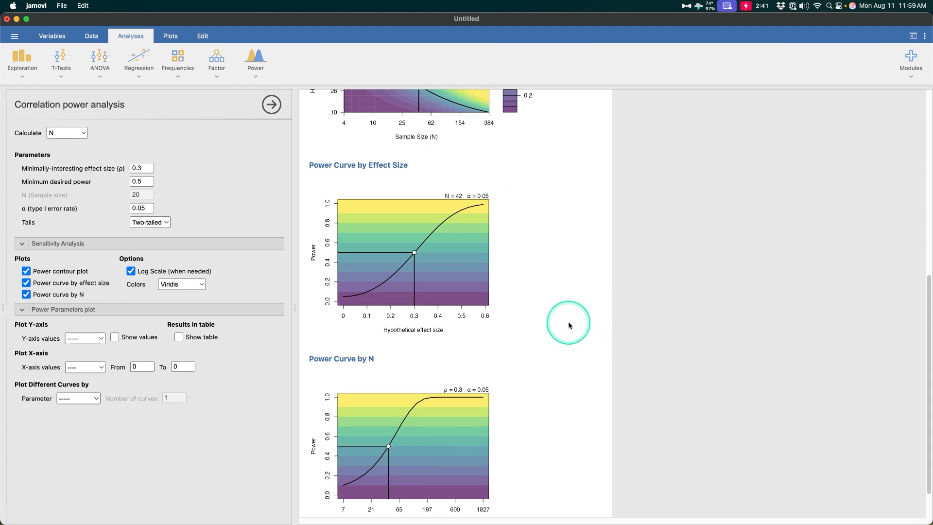
{"action": "scroll", "coordinate": [493, 372], "scroll_direction": "down", "scroll_amount": 2}
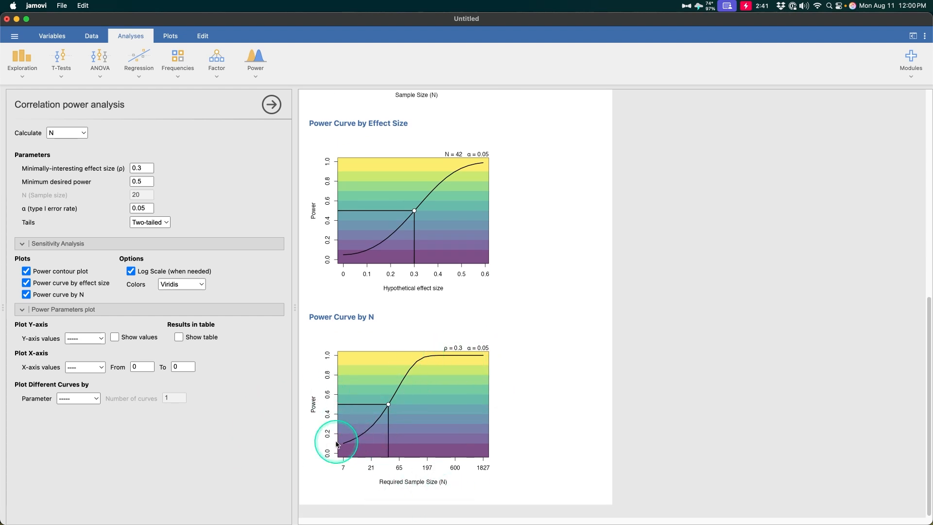
{"action": "scroll", "coordinate": [495, 374], "scroll_direction": "up", "scroll_amount": 10}
{"action": "scroll", "coordinate": [454, 424], "scroll_direction": "down", "scroll_amount": 10}
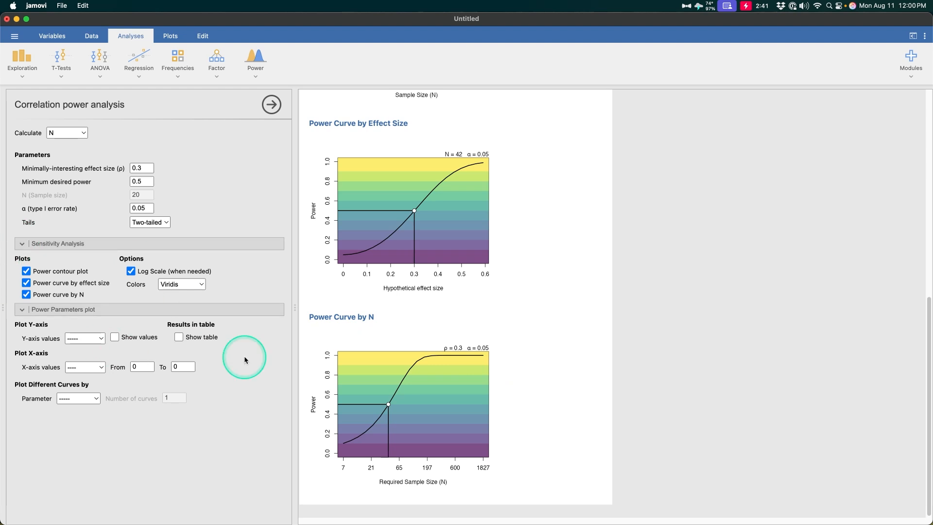
Step: Set the Power Parameters plot to N on the y-axis, Effect size on the x-axis, with Show values on
{"action": "left_click", "coordinate": [87, 338]}
{"action": "left_click", "coordinate": [85, 349]}
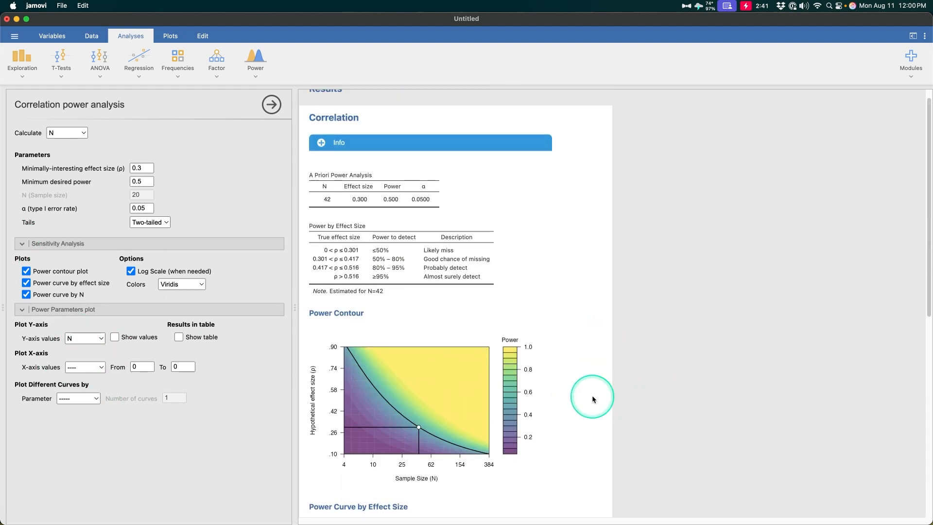
{"action": "left_click", "coordinate": [96, 398]}
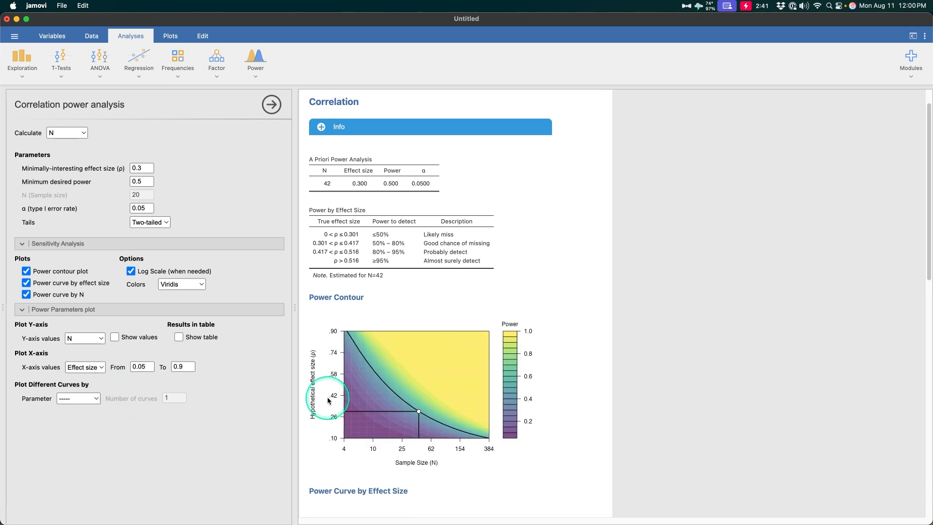
{"action": "scroll", "coordinate": [562, 402], "scroll_direction": "down", "scroll_amount": 12}
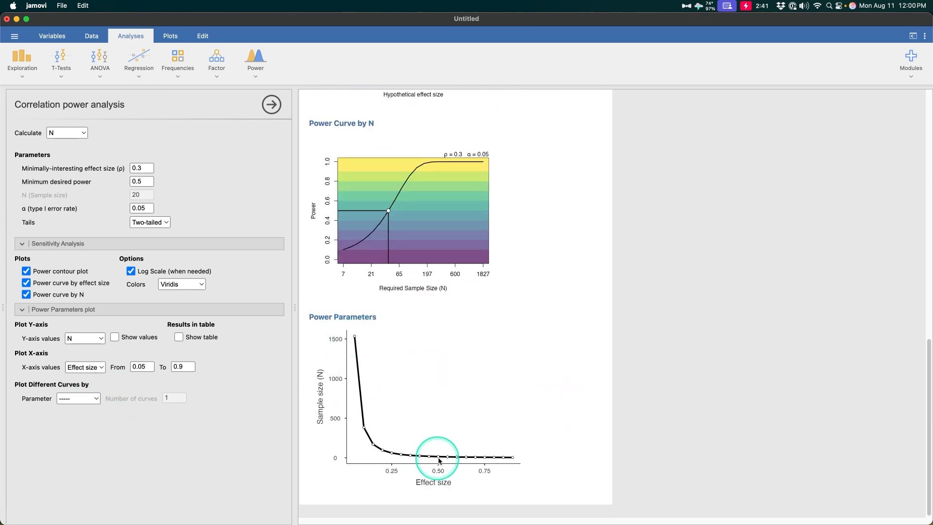
{"action": "left_click", "coordinate": [149, 338]}
{"action": "scroll", "coordinate": [601, 356], "scroll_direction": "down", "scroll_amount": 5}
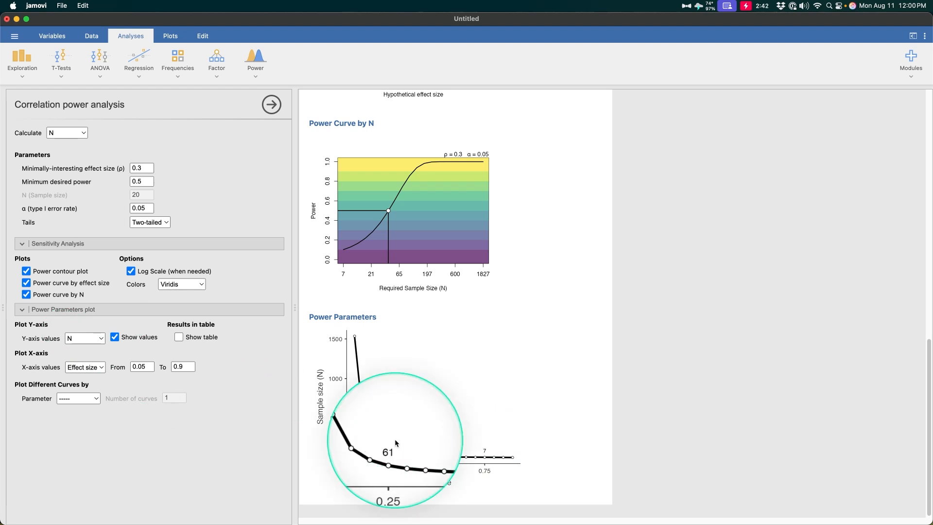
{"action": "left_click", "coordinate": [78, 398]}
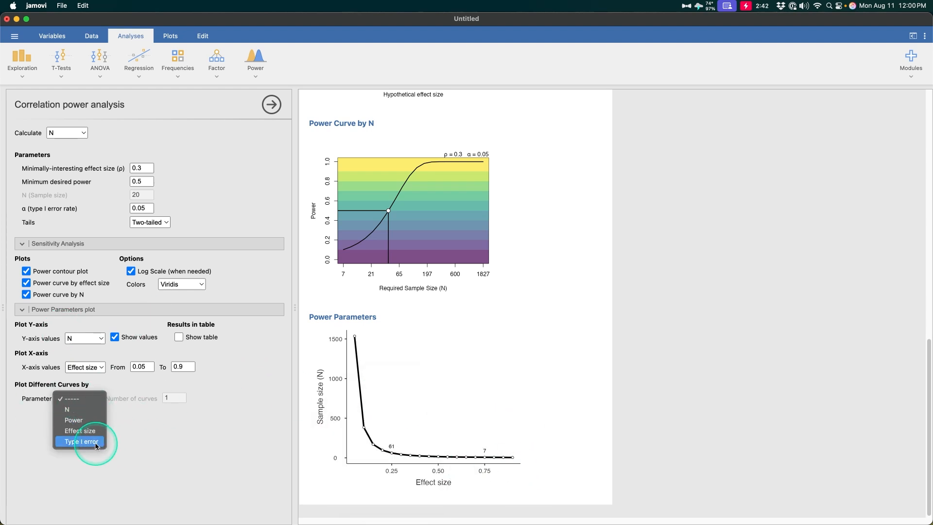
Step: Draw separate curves by Type I error rate, using 2 curves at alpha .05 and .10
{"action": "left_click", "coordinate": [96, 444]}
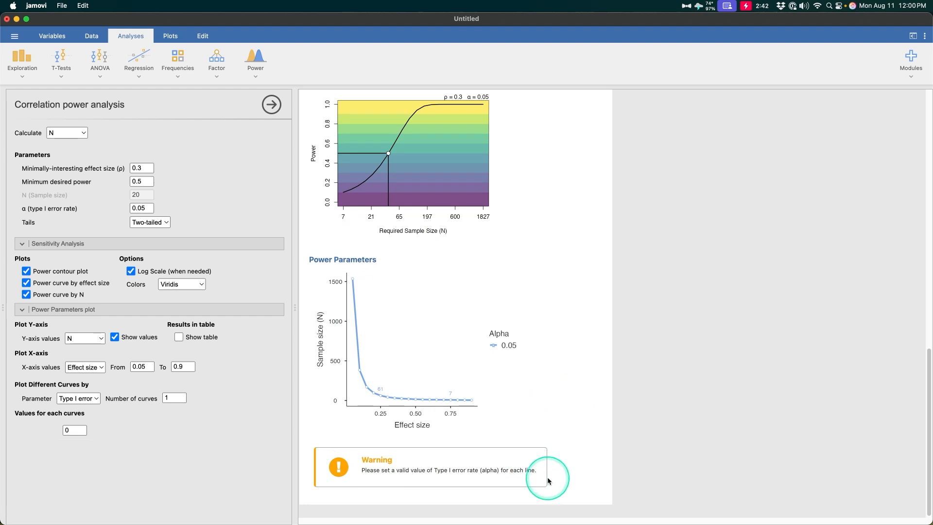
{"action": "left_click", "coordinate": [80, 430]}
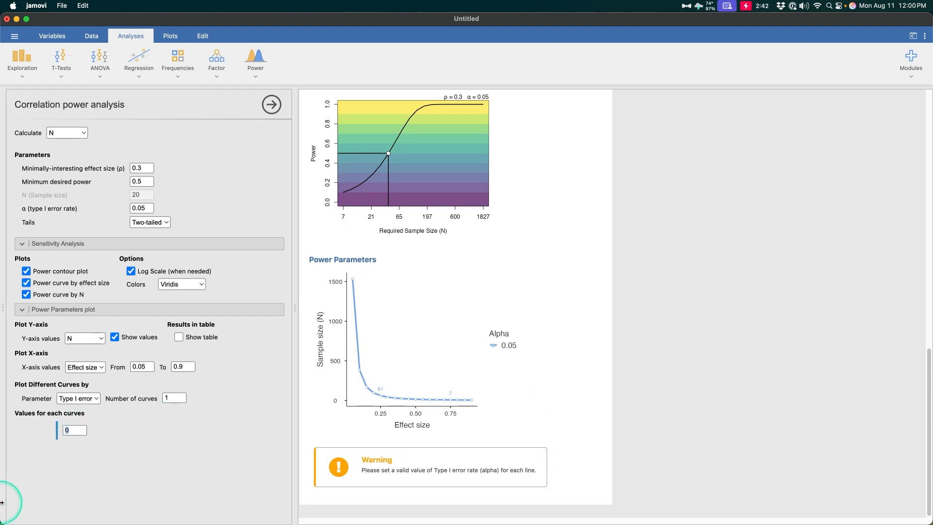
{"action": "left_click", "coordinate": [264, 486]}
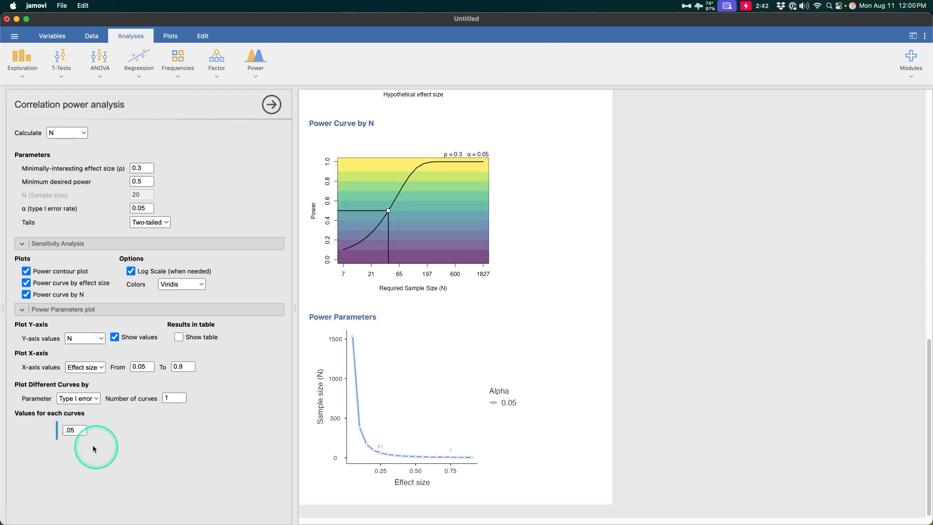
{"action": "left_click", "coordinate": [174, 397]}
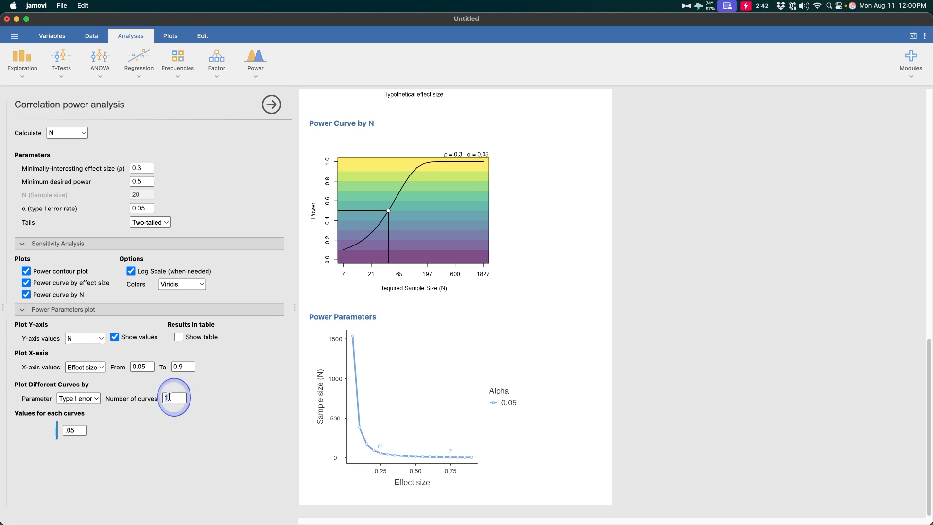
{"action": "type", "text": "2"}
{"action": "key", "text": "Return"}
{"action": "left_click", "coordinate": [117, 429]}
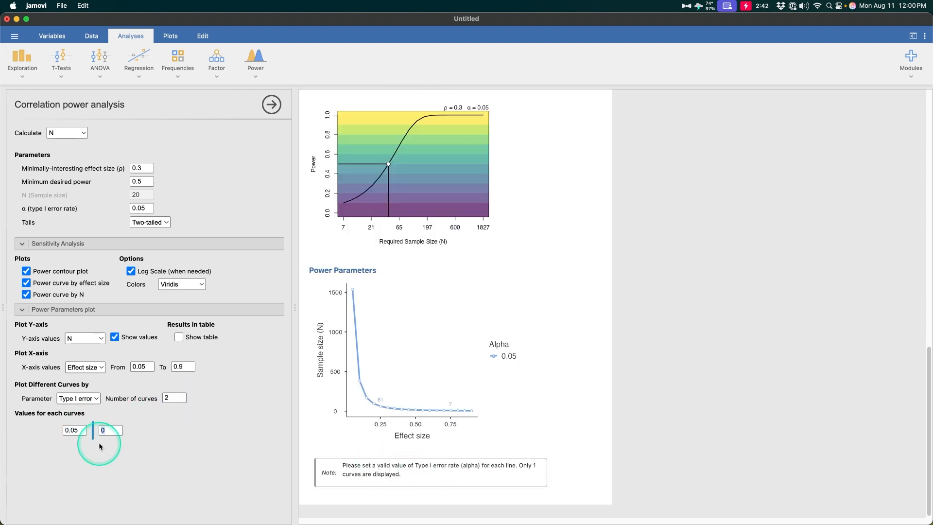
{"action": "type", "text": ".10"}
{"action": "key", "text": "Return"}
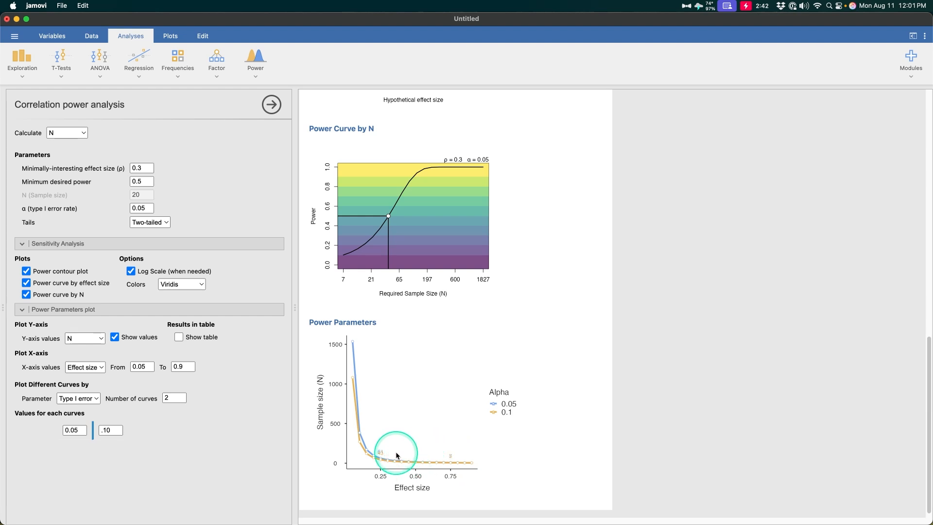
Step: Raise the number of Power Parameters curves to 3
{"action": "key", "text": "ctrl+alt+m"}
{"action": "key", "text": "ctrl+alt+m"}
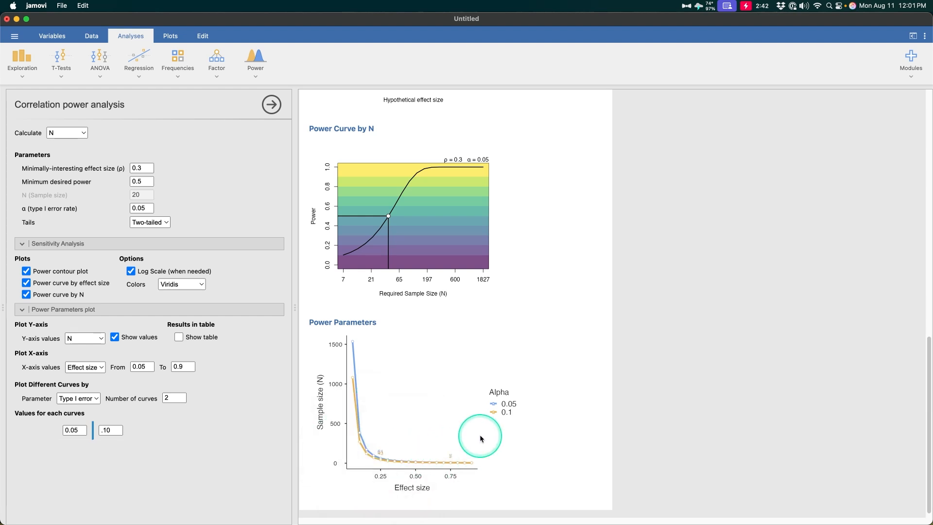
{"action": "key", "text": "ctrl+alt+m"}
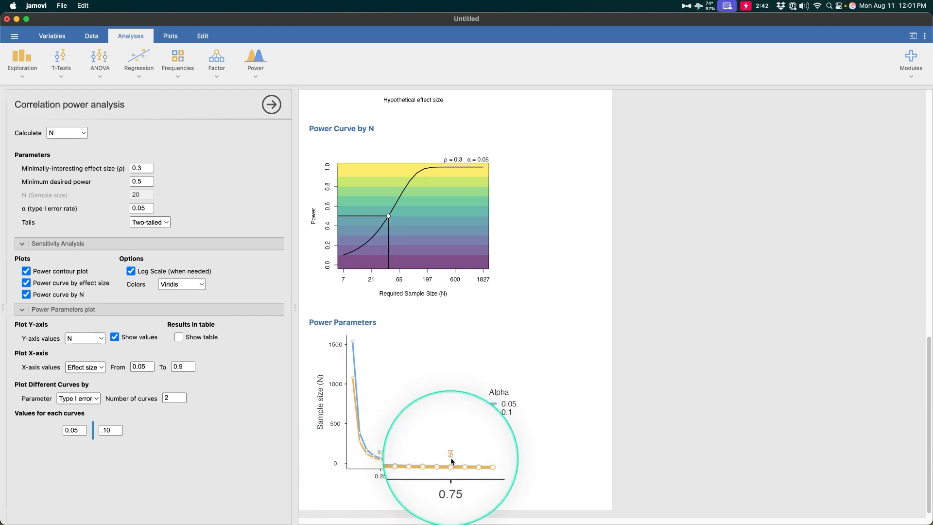
{"action": "key", "text": "ctrl+alt+m"}
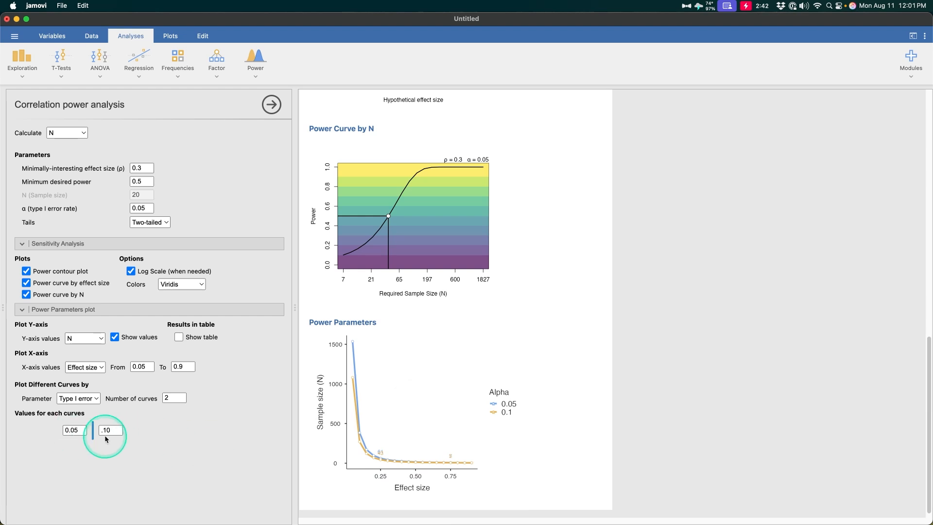
{"action": "key", "text": "ctrl+alt+m"}
{"action": "key", "text": "ctrl+alt+m"}
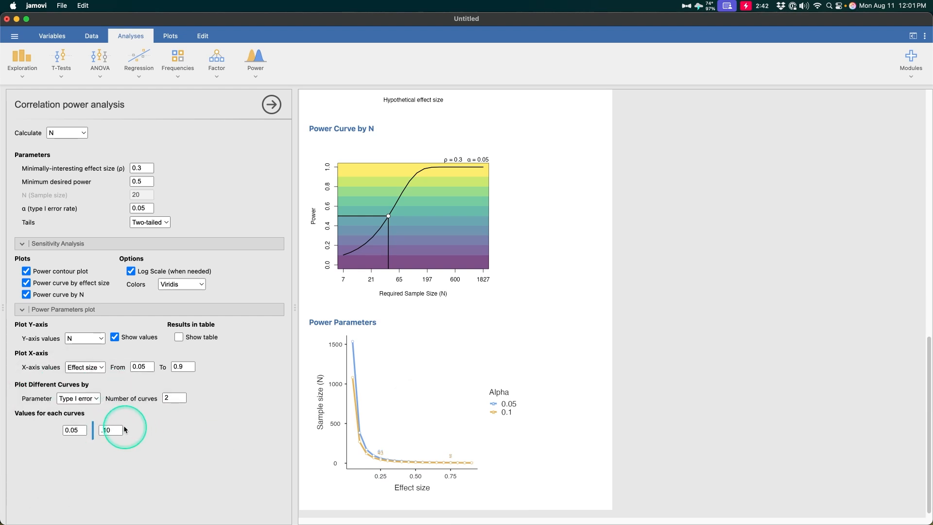
{"action": "key", "text": "ctrl+alt+m"}
{"action": "key", "text": "ctrl+alt+m"}
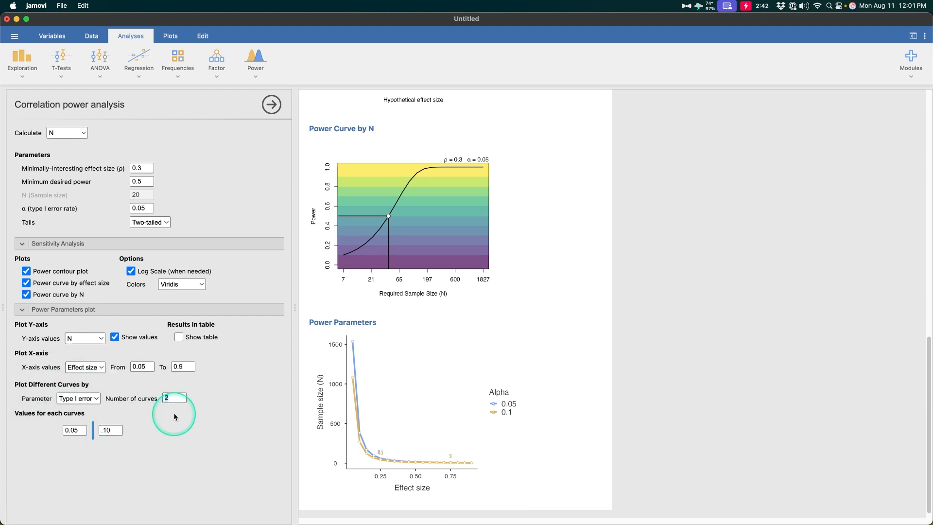
{"action": "key", "text": "Return"}
{"action": "left_click", "coordinate": [154, 432]}
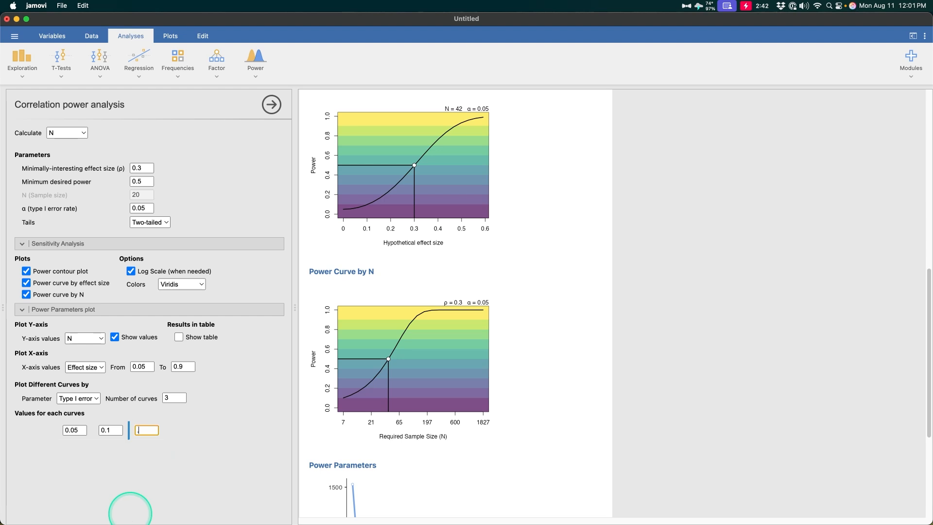
Step: Confirm alpha .01 for the third curve and inspect the updated Power Parameters plot
{"action": "key", "text": "Return"}
{"action": "scroll", "coordinate": [395, 364], "scroll_direction": "down", "scroll_amount": 3}
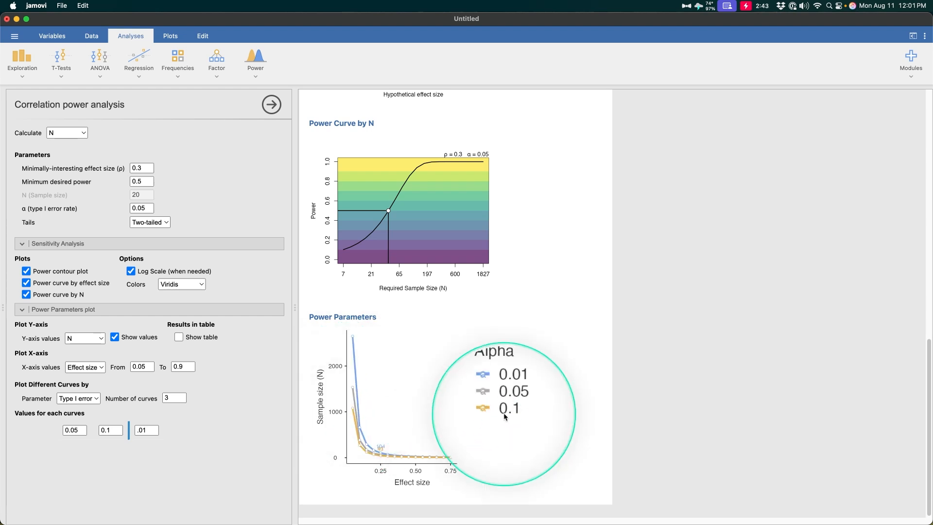
{"action": "right_click", "coordinate": [381, 450]}
{"action": "left_click", "coordinate": [378, 463]}
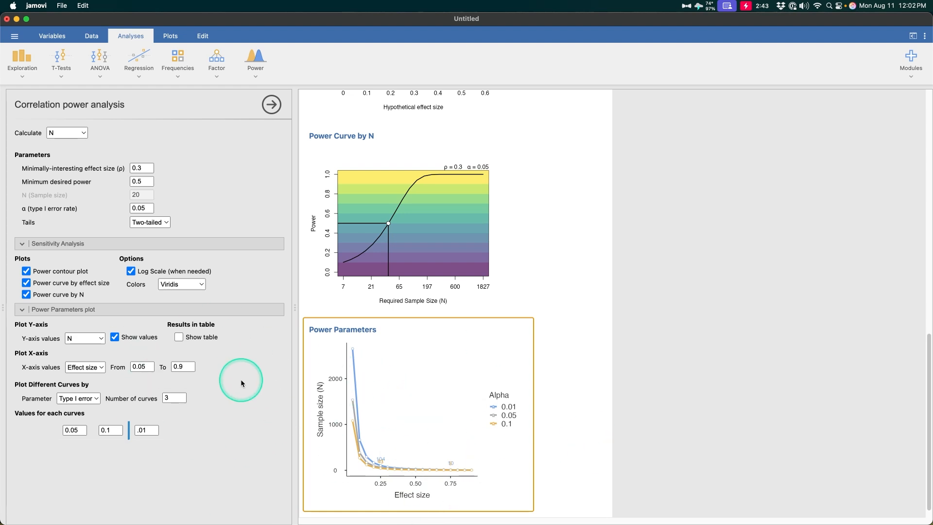
{"action": "left_click", "coordinate": [195, 338]}
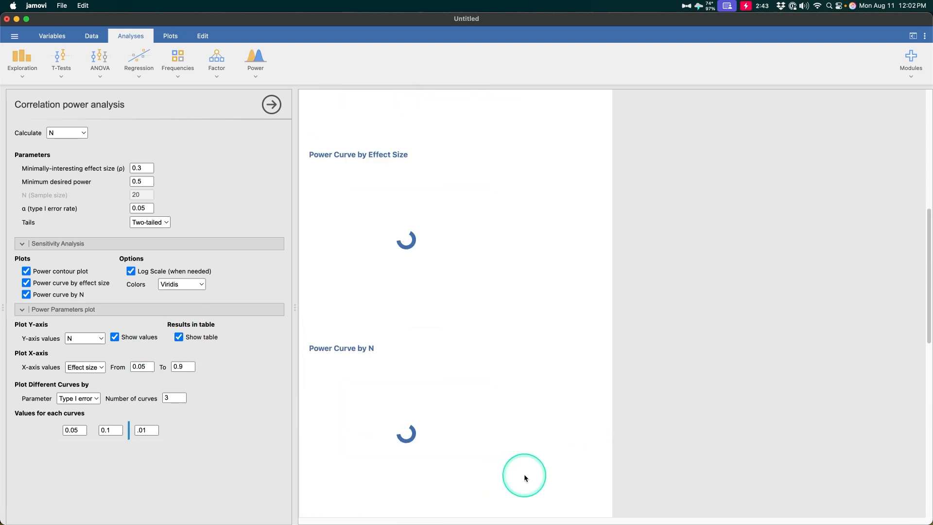
{"action": "scroll", "coordinate": [340, 306], "scroll_direction": "down", "scroll_amount": 15}
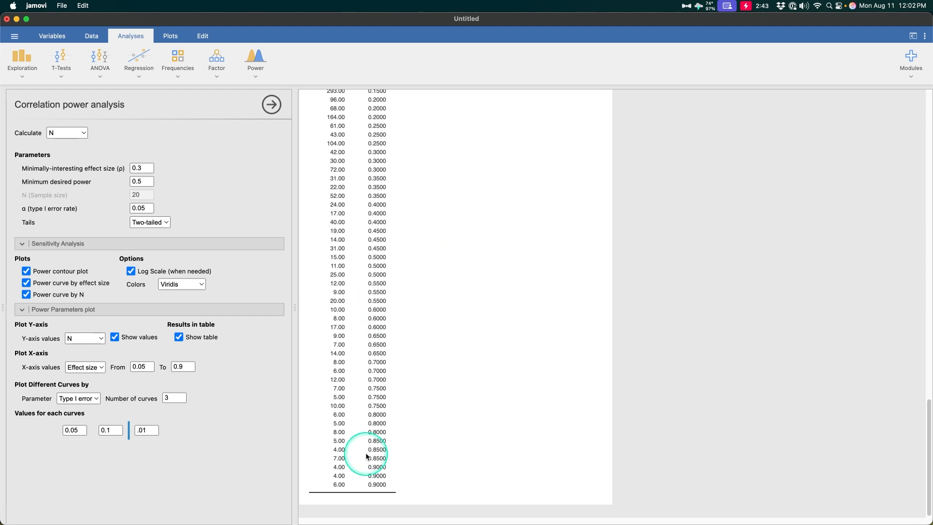
{"action": "scroll", "coordinate": [371, 474], "scroll_direction": "up", "scroll_amount": 10}
{"action": "scroll", "coordinate": [375, 372], "scroll_direction": "down", "scroll_amount": 3}
{"action": "scroll", "coordinate": [375, 371], "scroll_direction": "up", "scroll_amount": 6}
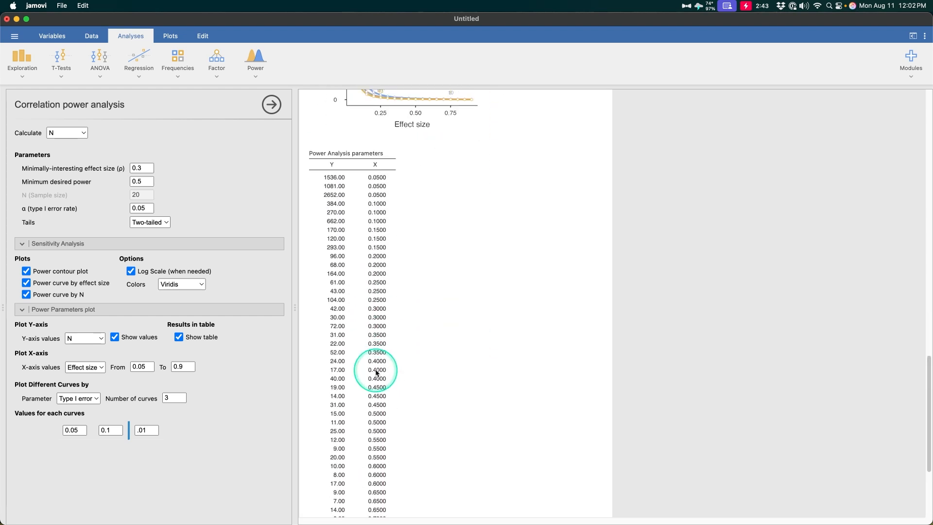
{"action": "scroll", "coordinate": [396, 468], "scroll_direction": "down", "scroll_amount": 10}
{"action": "scroll", "coordinate": [395, 468], "scroll_direction": "up", "scroll_amount": 10}
{"action": "left_click", "coordinate": [178, 337]}
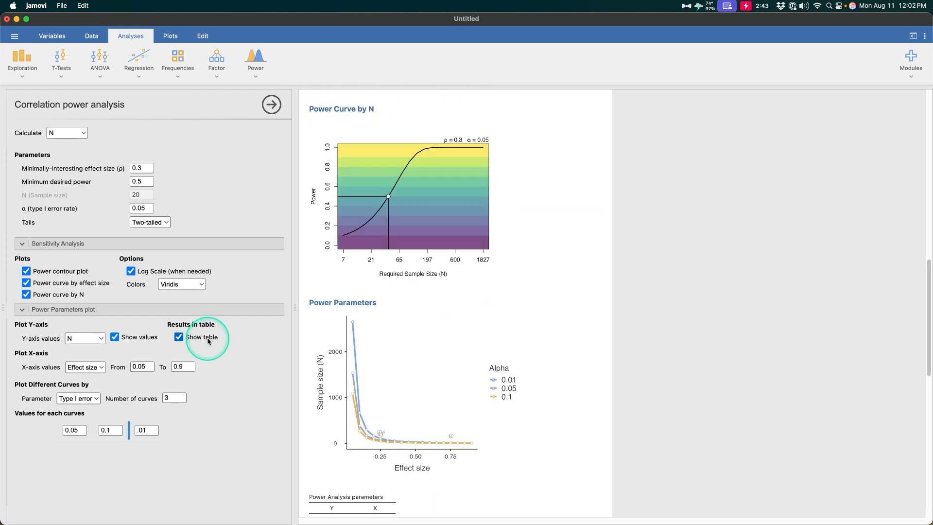
{"action": "scroll", "coordinate": [537, 412], "scroll_direction": "up", "scroll_amount": 5}
{"action": "scroll", "coordinate": [537, 412], "scroll_direction": "up", "scroll_amount": 4}
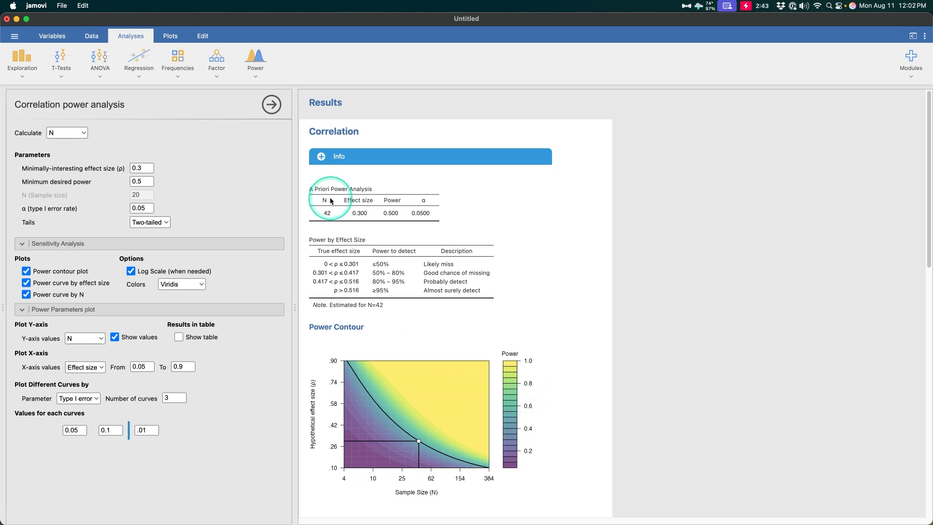
Step: Open the Power ribbon menu, then click away to dismiss it along with the options panel
{"action": "left_click", "coordinate": [262, 71]}
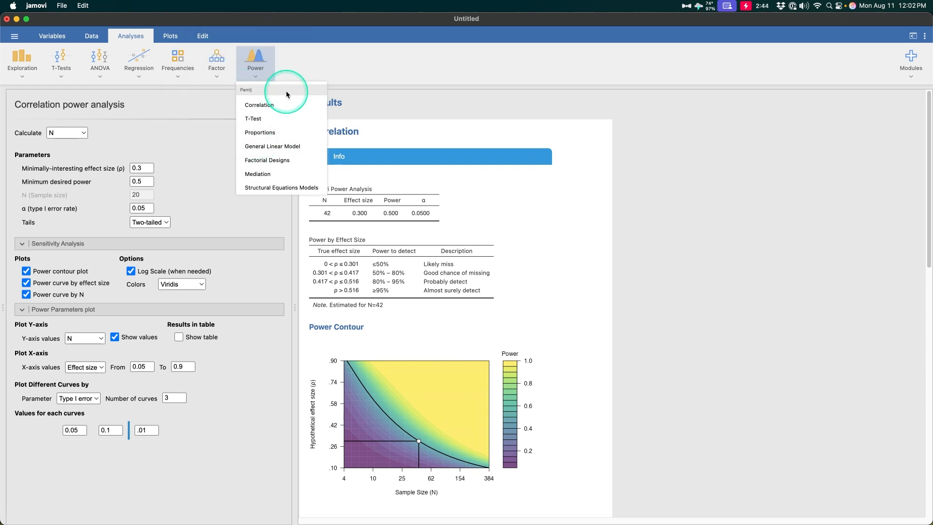
{"action": "left_click", "coordinate": [611, 286]}
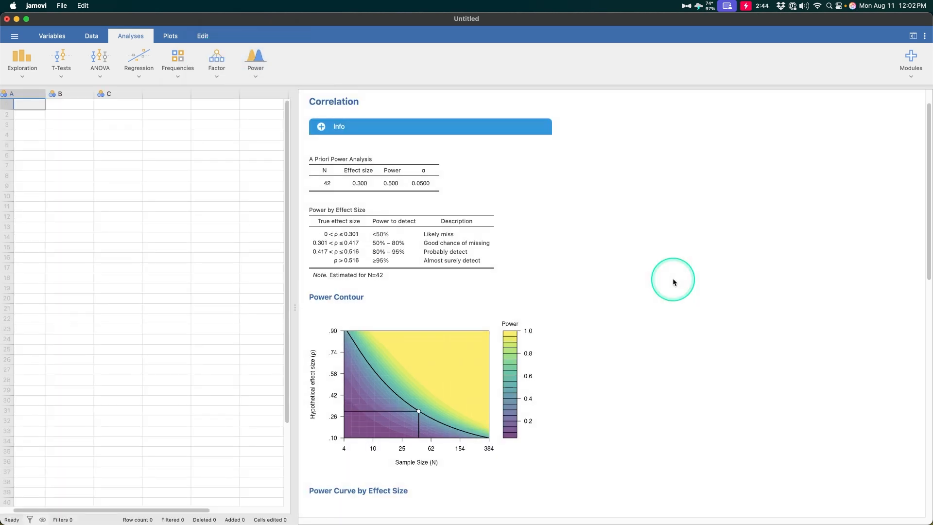